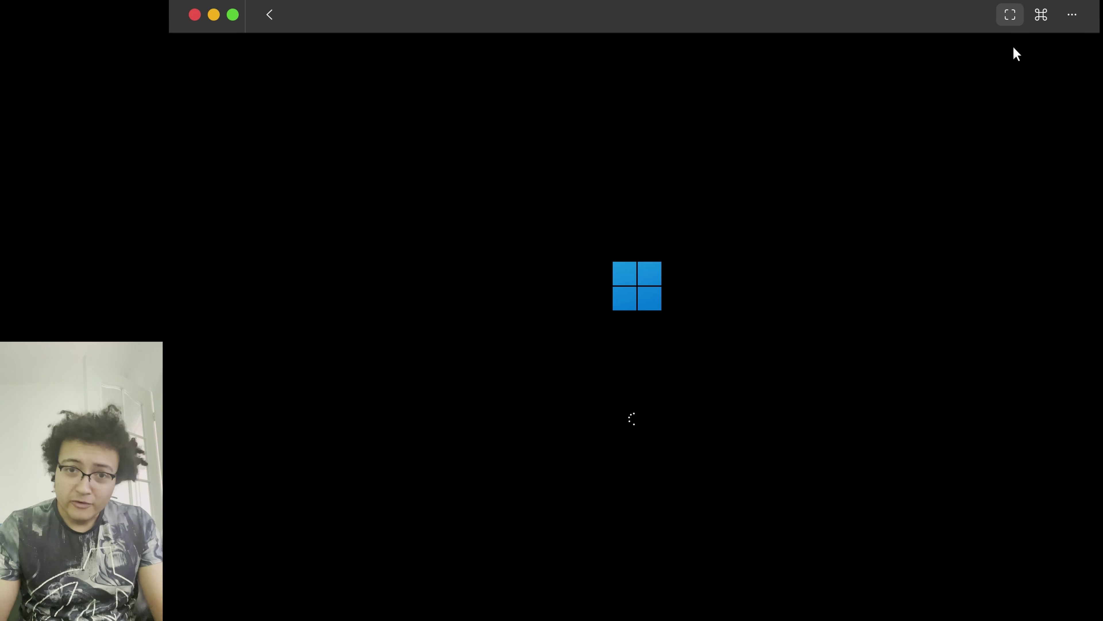
Take the Boxes window out of fullscreen and back, then wait for the lock screen
click(1002, 20)
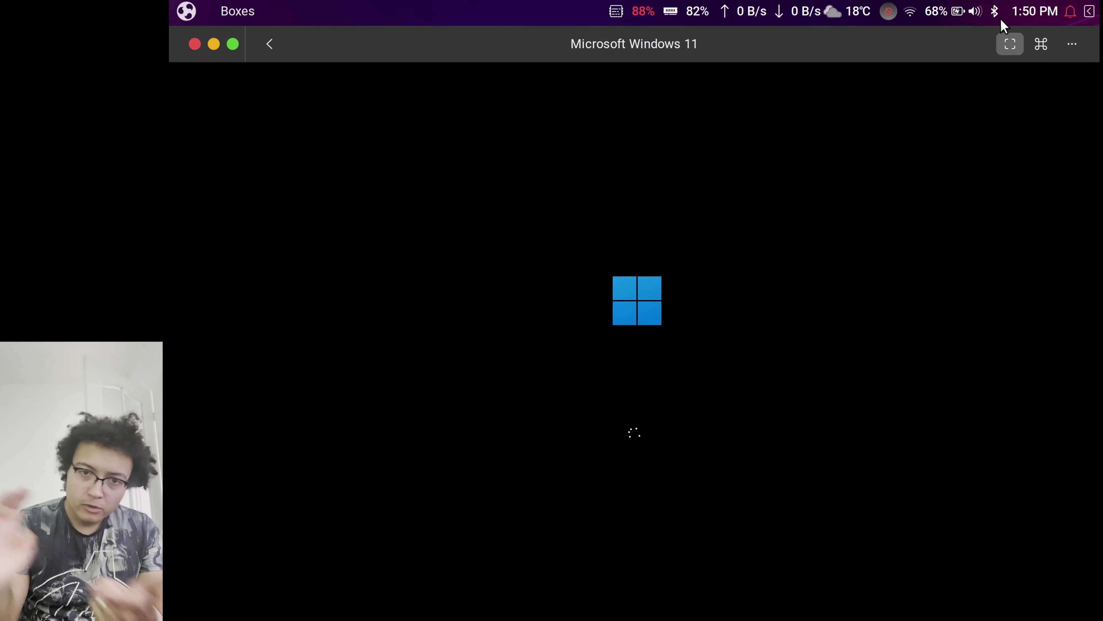
click(1000, 44)
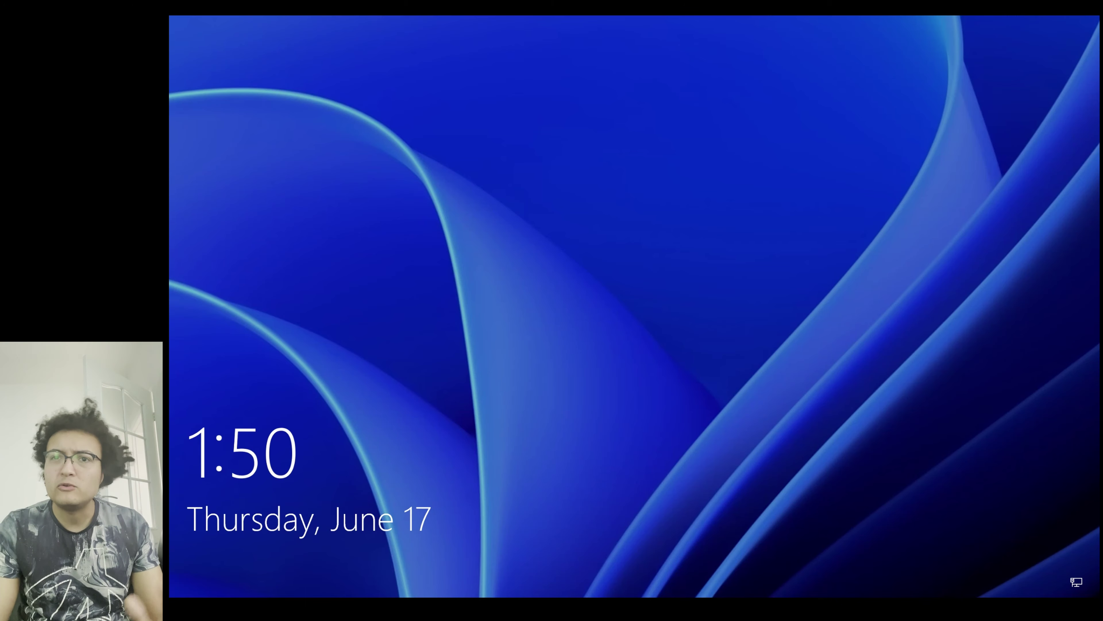
Dismiss the lock screen and sign in with the account password
click(432, 188)
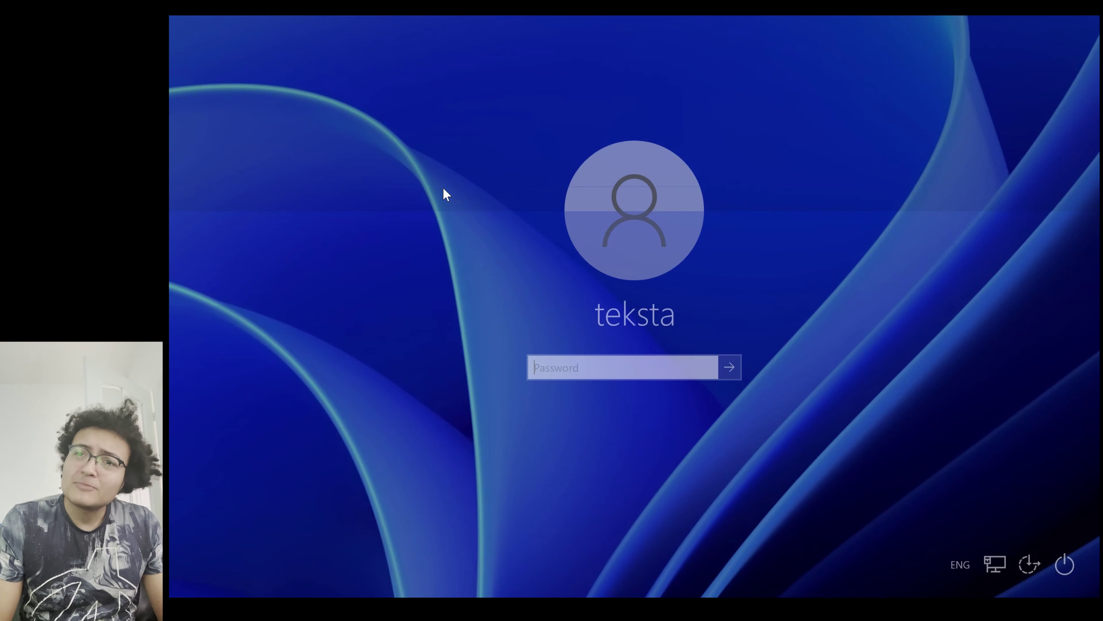
text(••••)
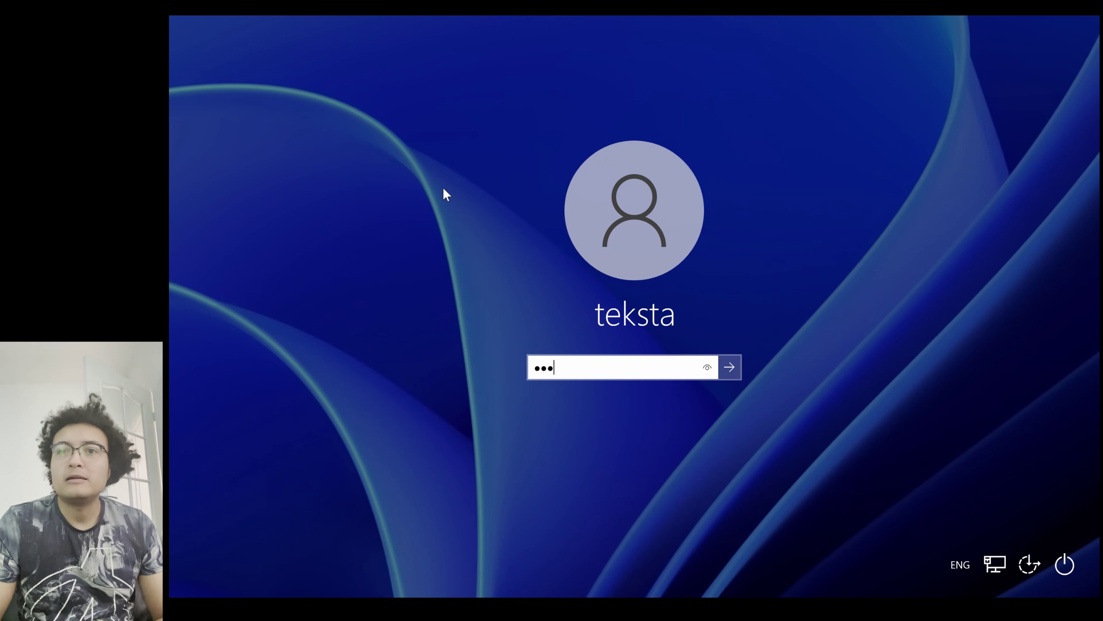
key(Return)
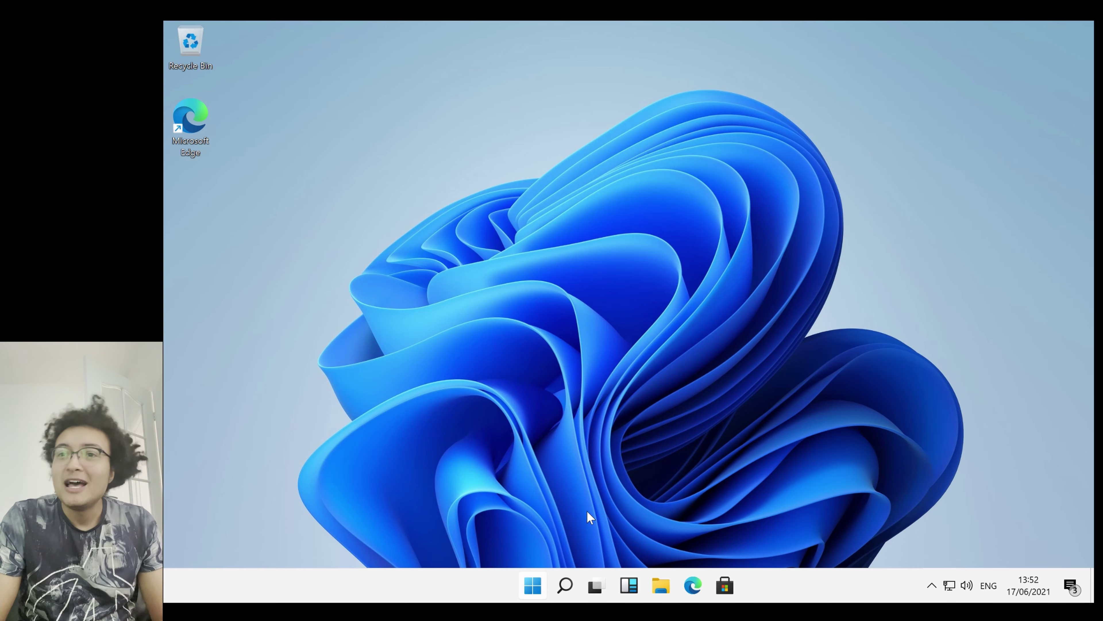
Open Start and check the power (Shut down/Restart) and account (Lock/Sign out) menus
key(super)
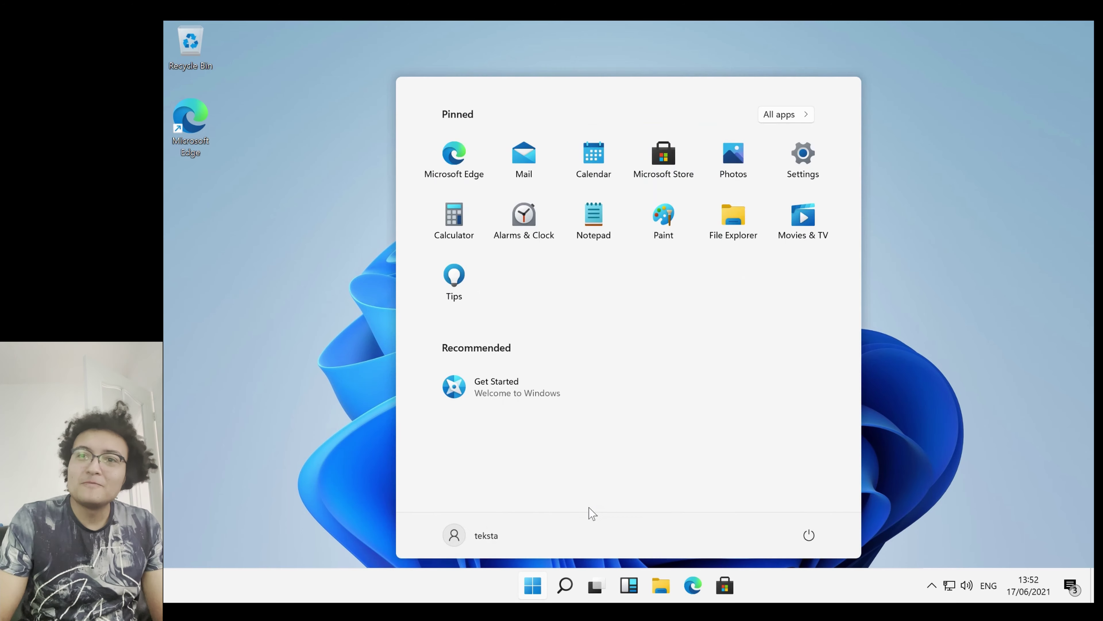
click(809, 536)
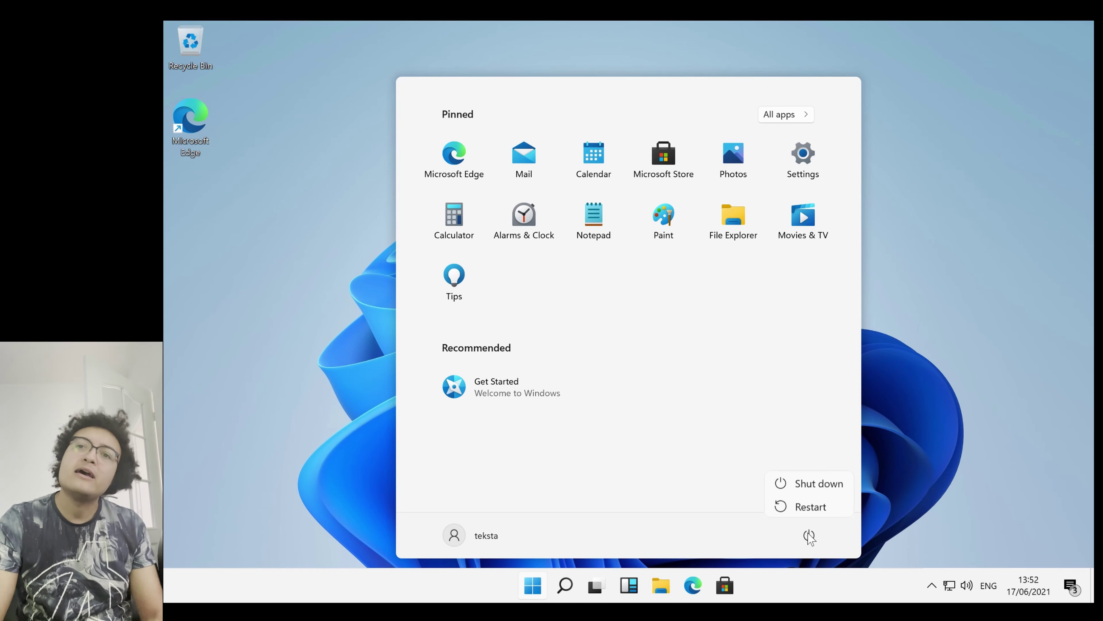
click(741, 538)
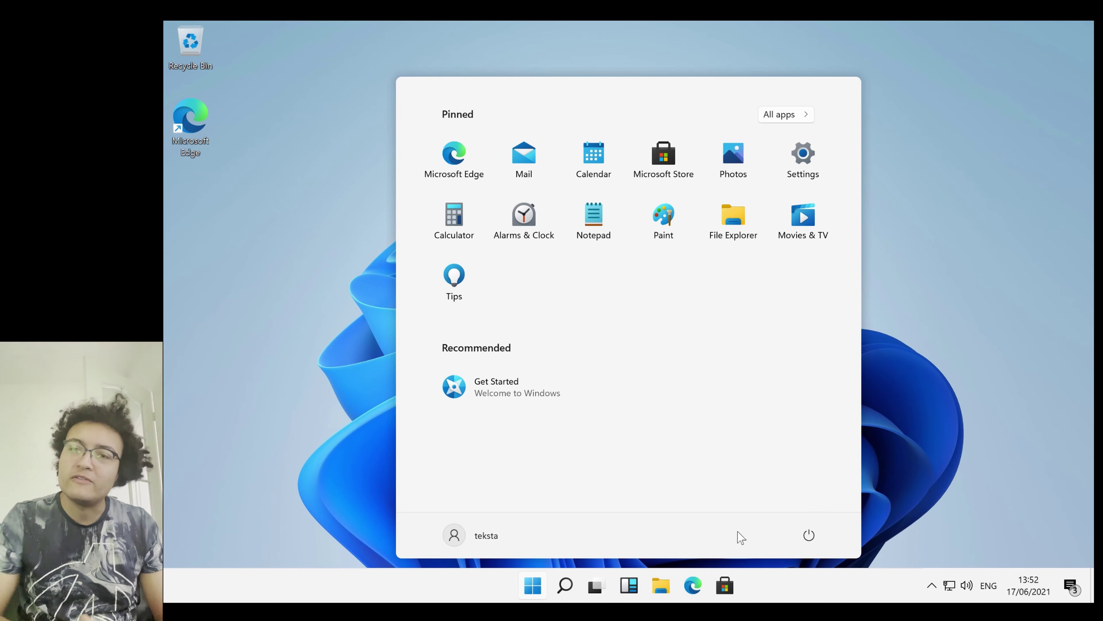
click(468, 539)
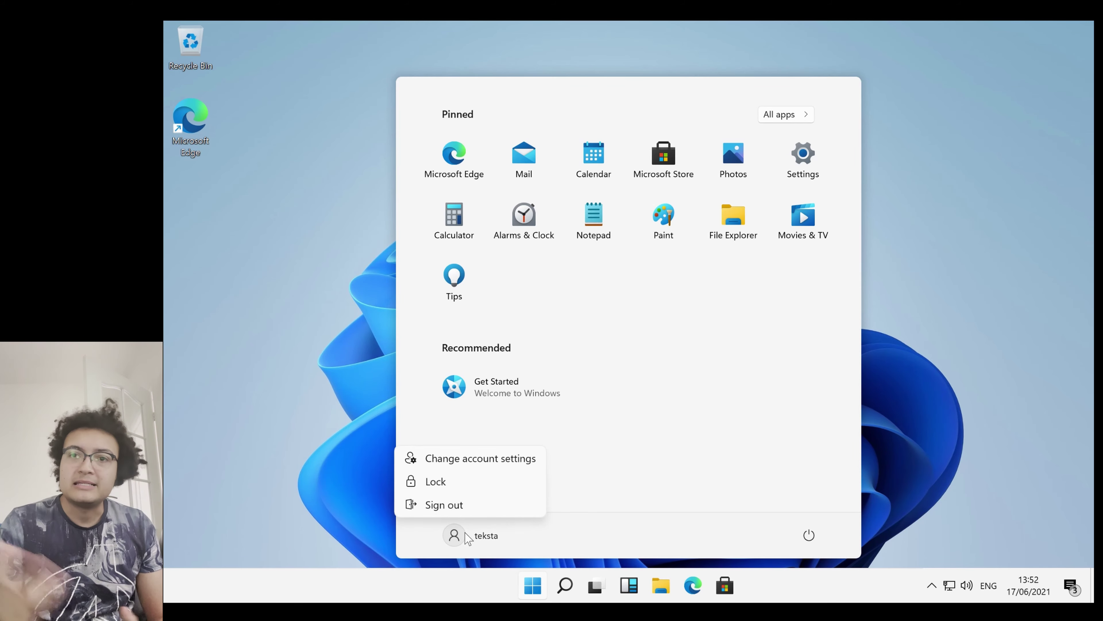
click(563, 544)
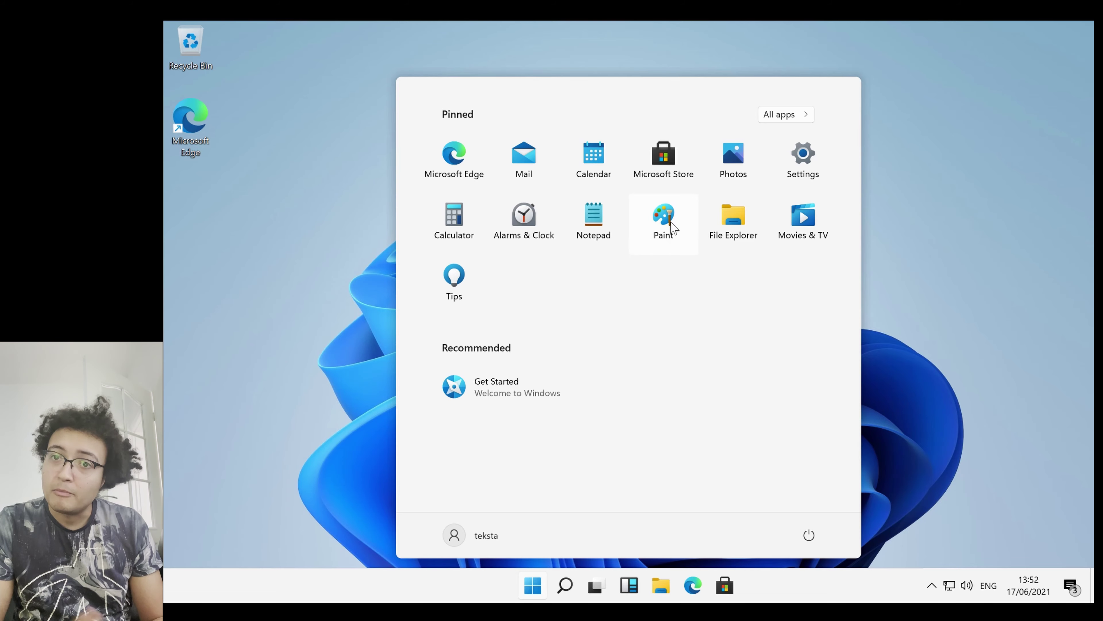
Show All apps and scroll the list from Alarms & Clock down to Your Phone and back
click(801, 124)
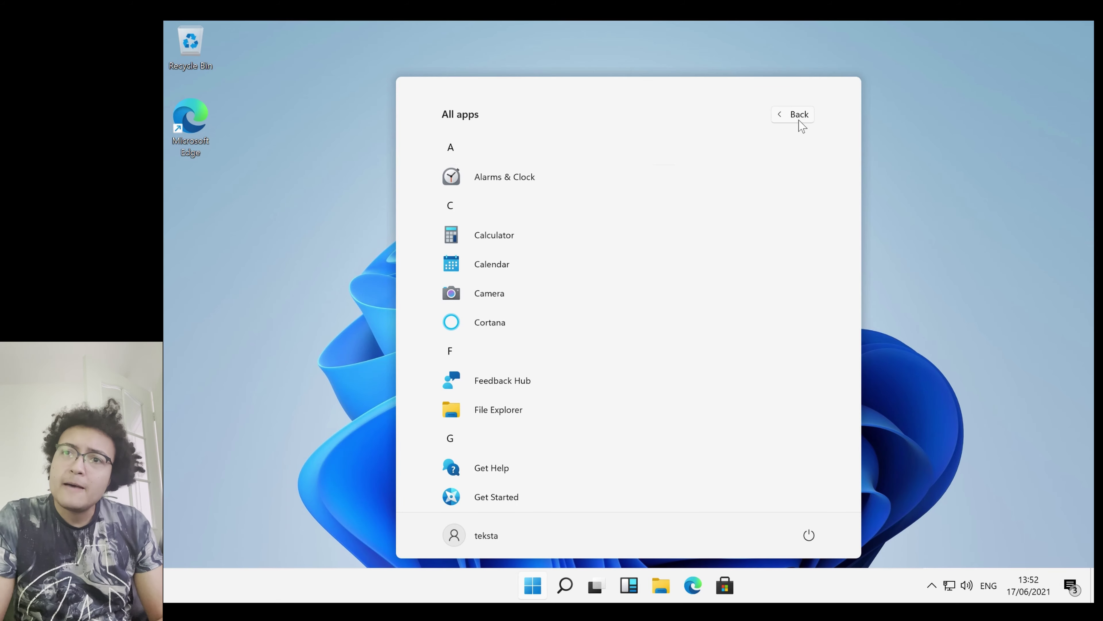
scroll(710, 261, down, 10)
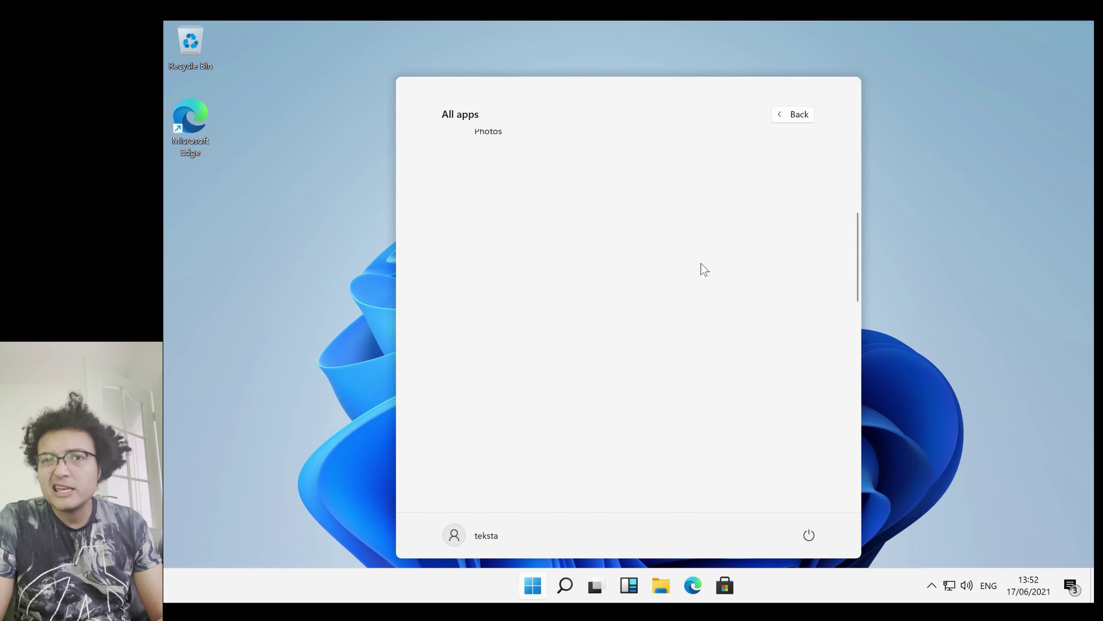
scroll(705, 270, down, 4)
scroll(705, 270, up, 5)
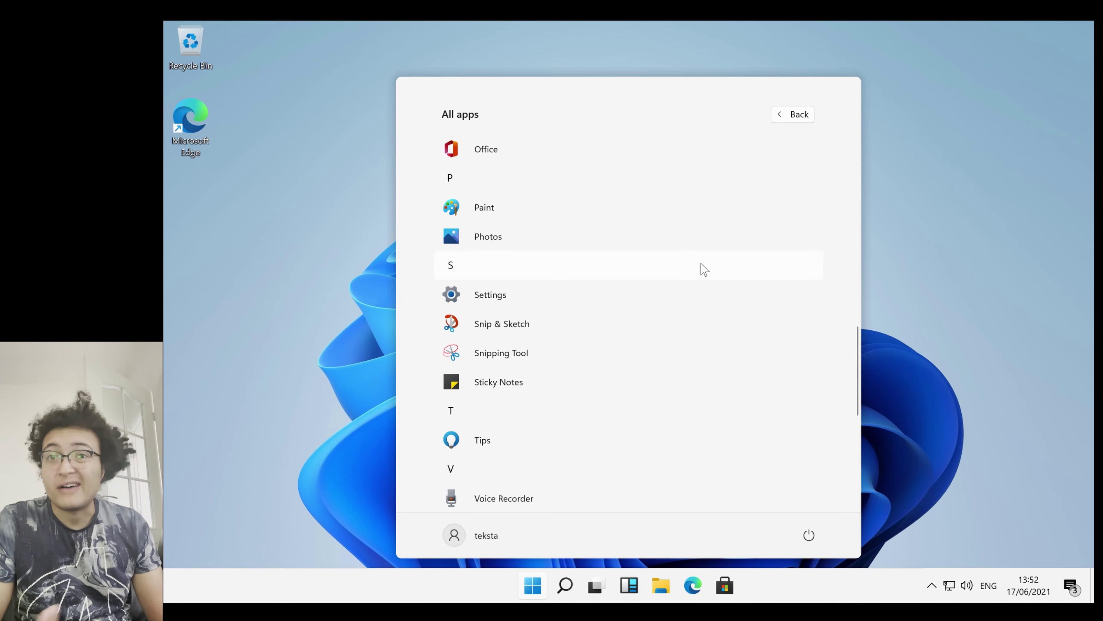
scroll(703, 269, down, 4)
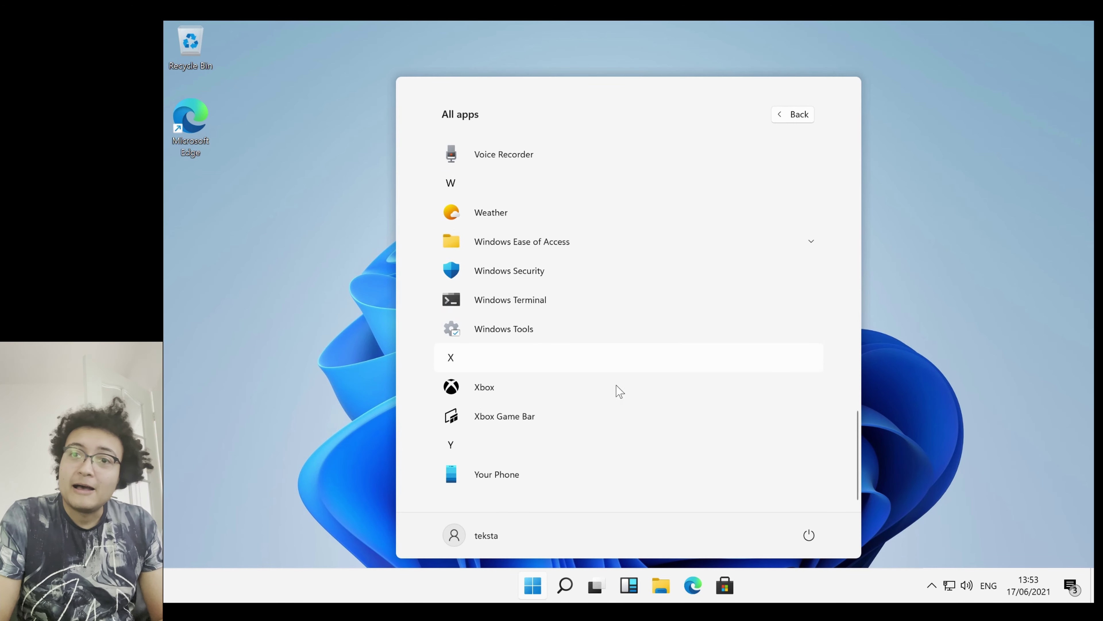
scroll(611, 435, up, 15)
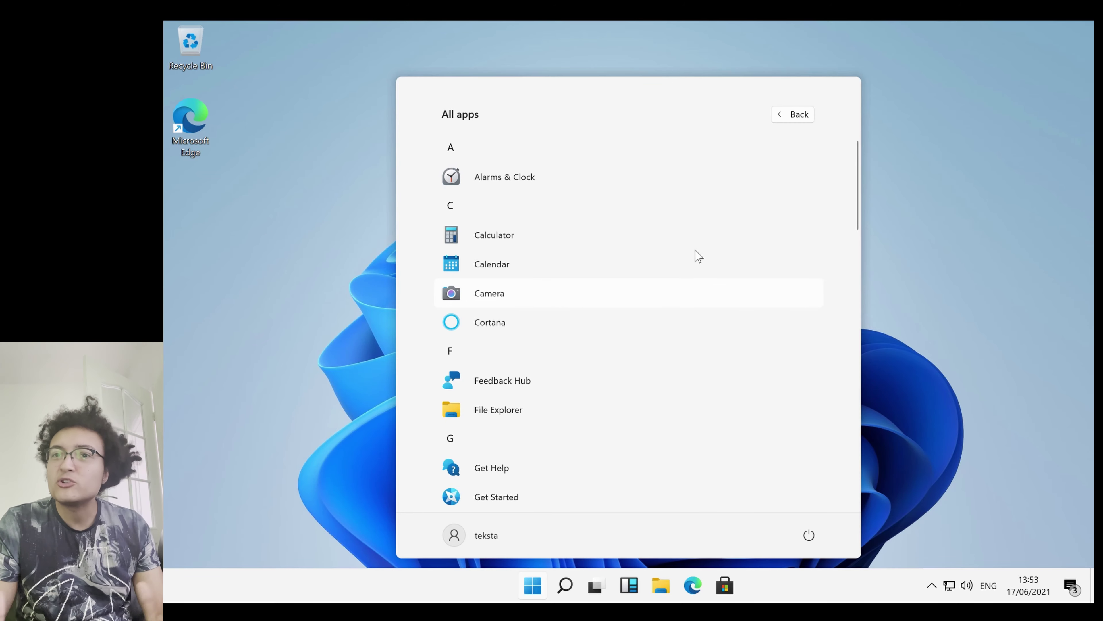
Launch Alarms & Clock, close Start, and open File Explorer on Quick access with Win+E
click(518, 180)
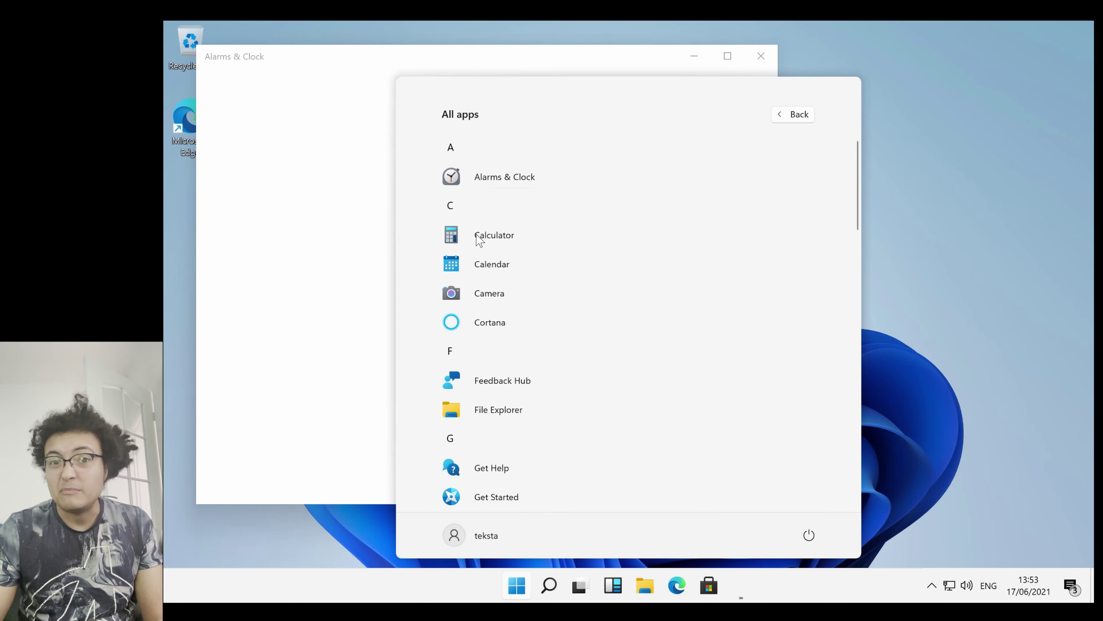
click(478, 238)
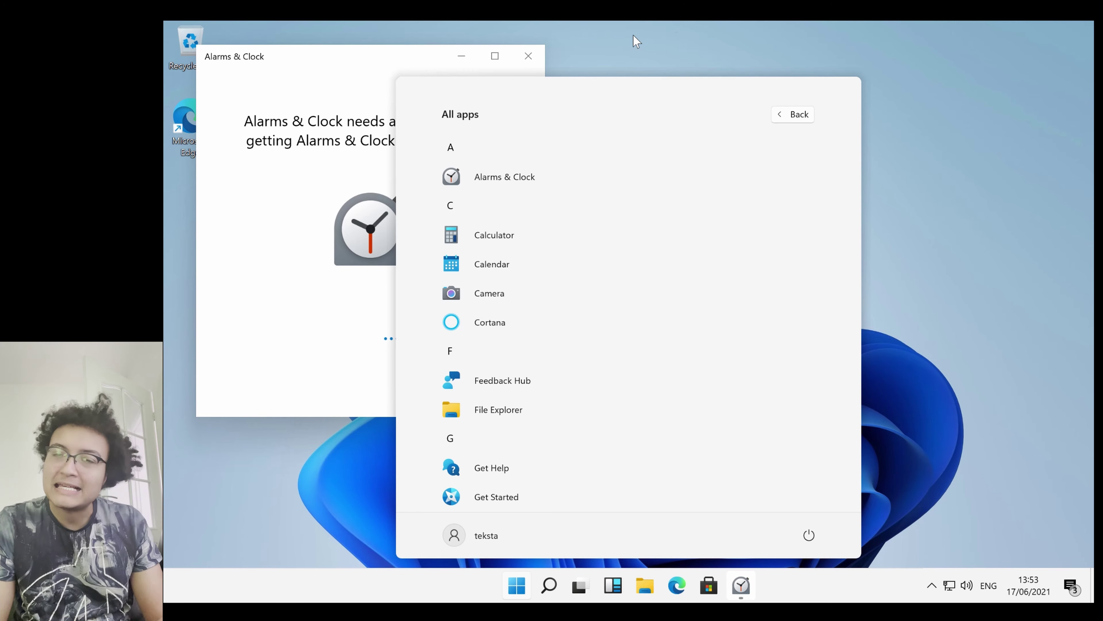
click(360, 67)
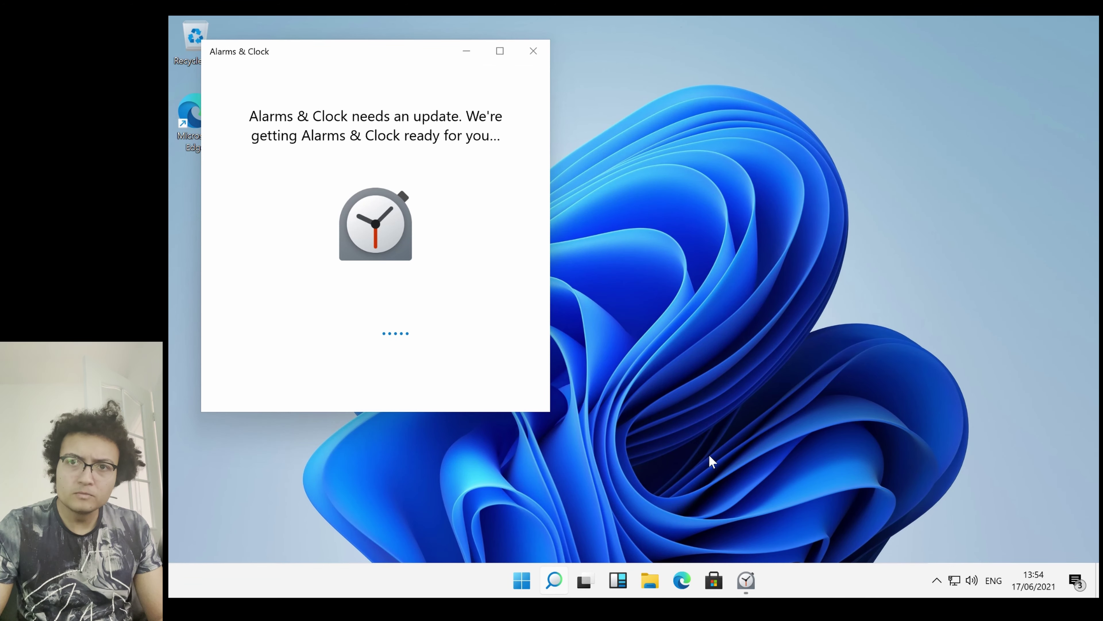
key(super+e)
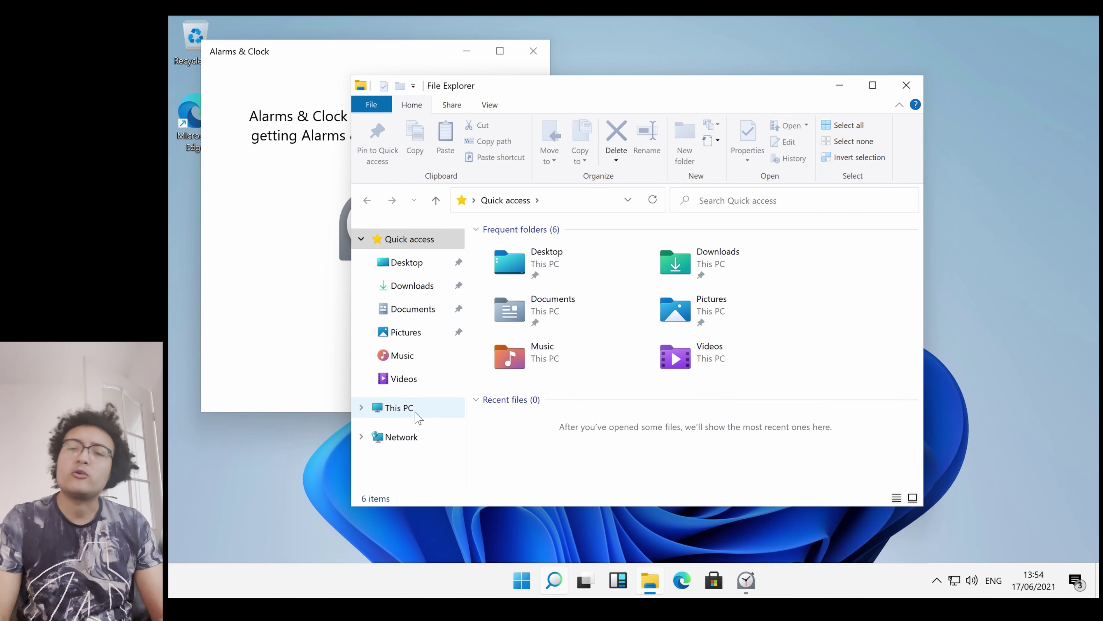
Browse This PC into Local Disk (C:), then view Task Manager's detailed Processes list
click(402, 408)
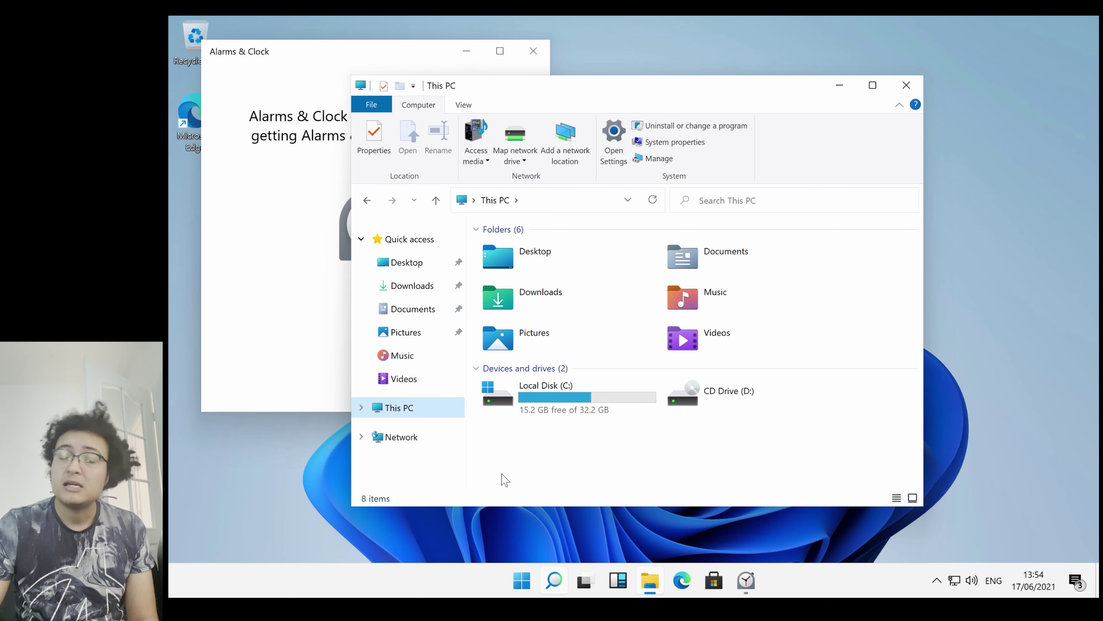
click(587, 405)
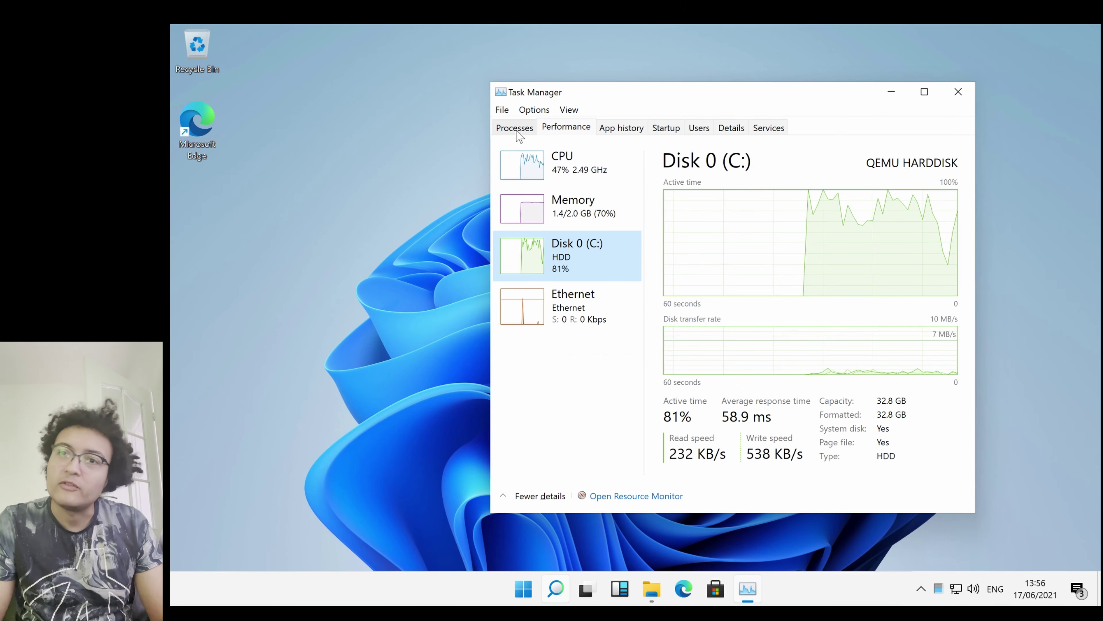
click(518, 130)
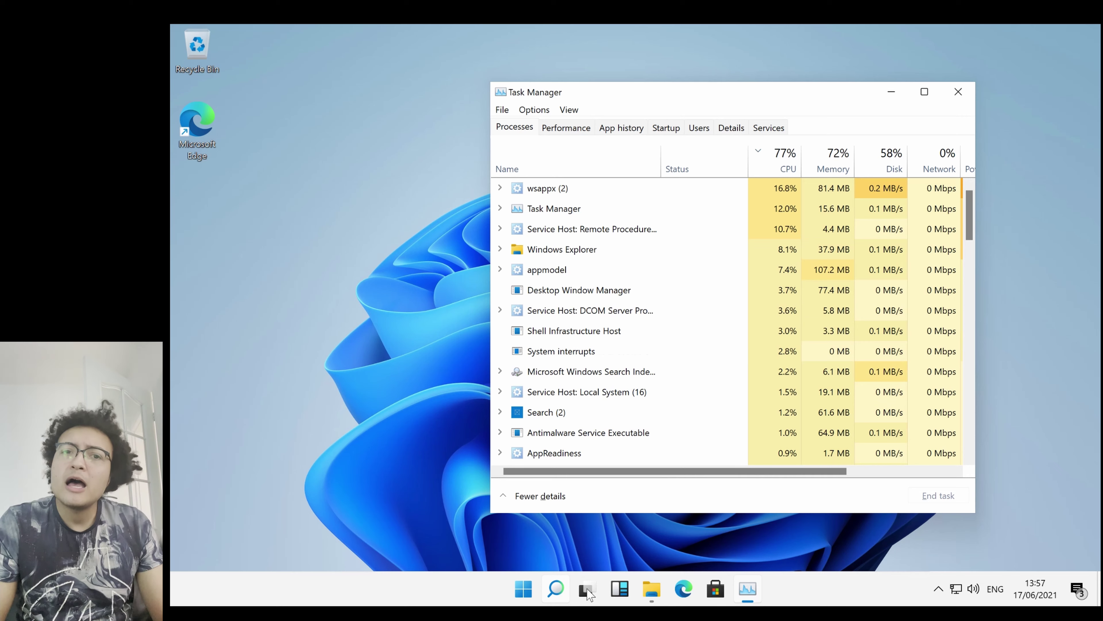
Close the Task Manager window to return to the empty desktop
click(553, 590)
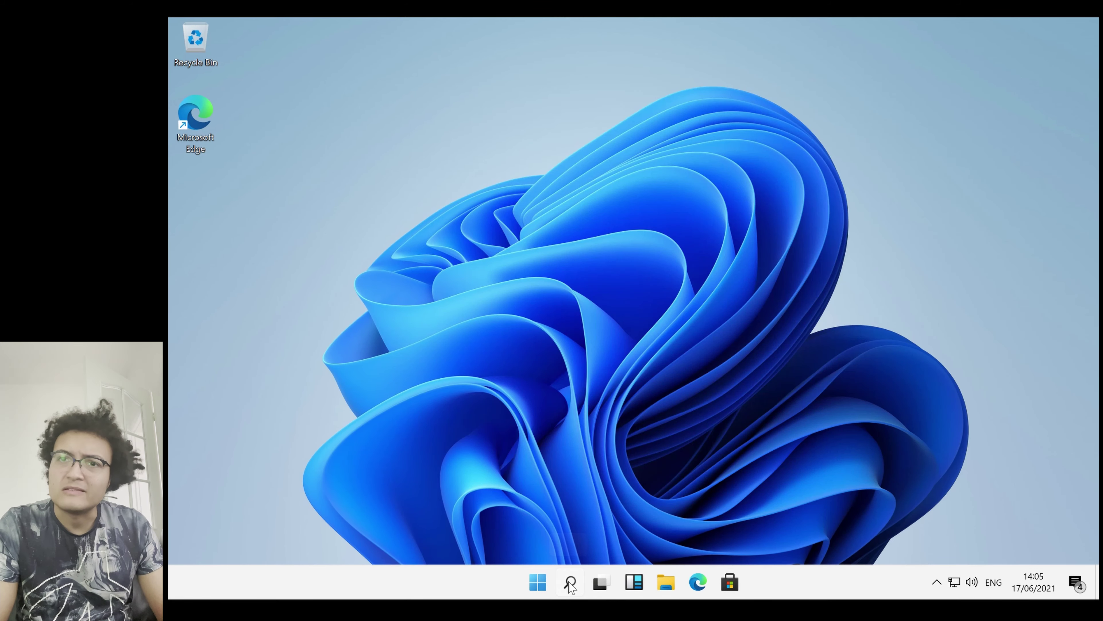
Search 'edge' to find Microsoft Edge as best match, then erase the query
click(570, 583)
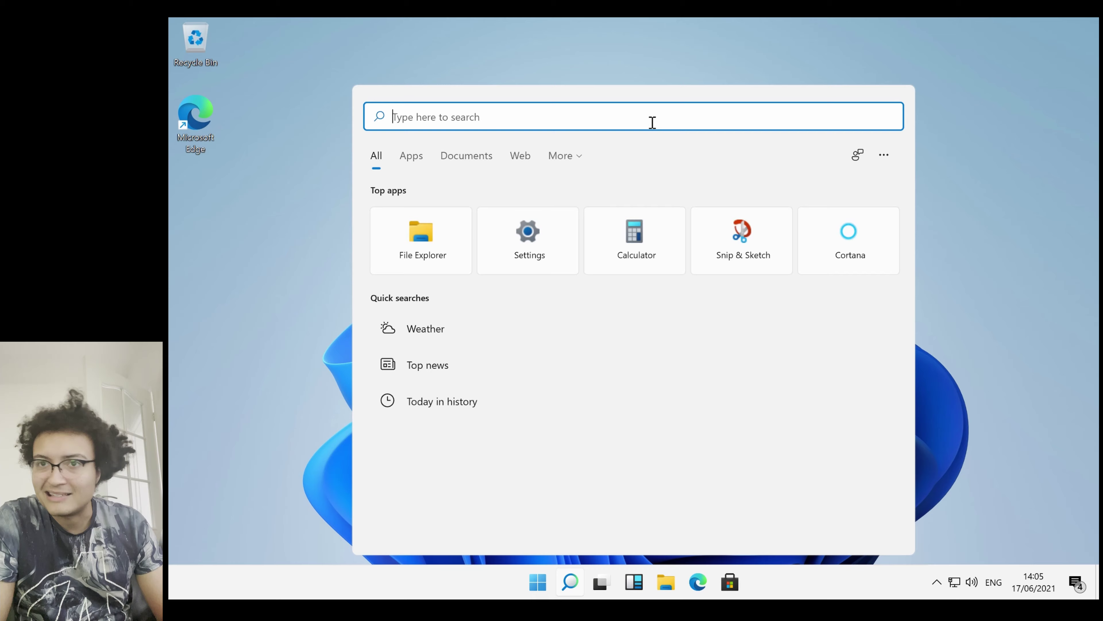
text(edge)
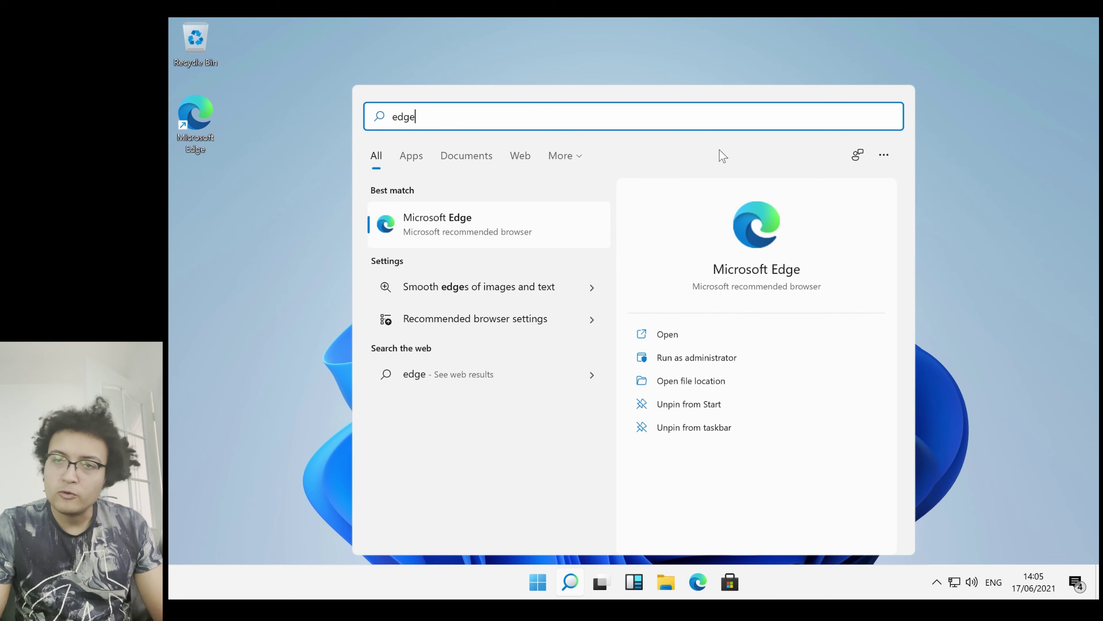
key(BackSpace)
key(BackSpace)
key(BackSpace)
key(BackSpace)
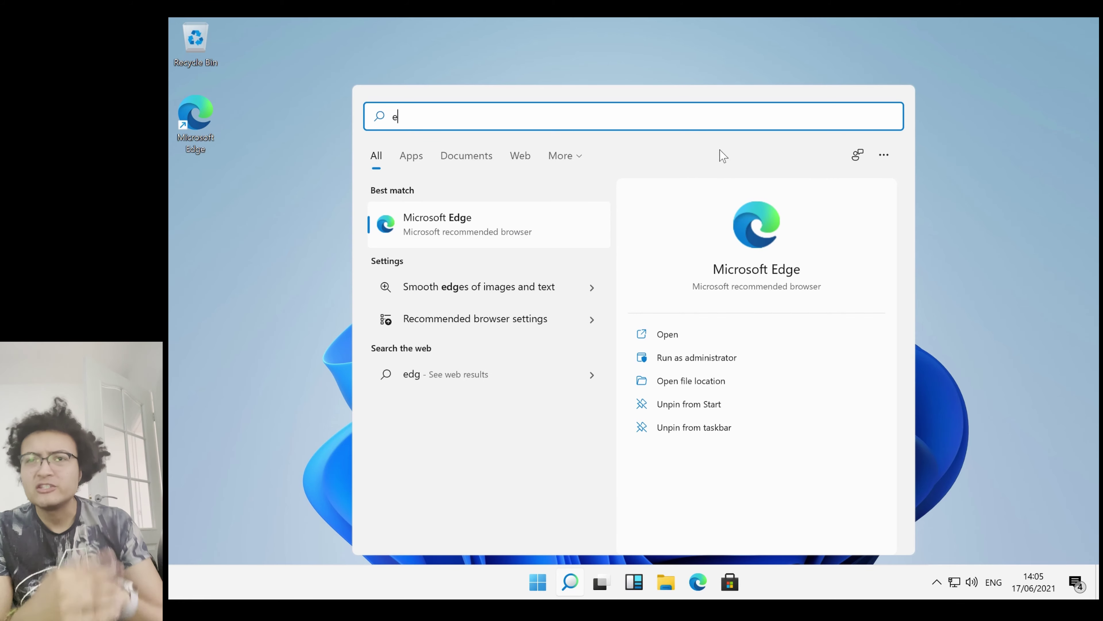
Close search, dismiss the Dashboard sign-in prompt, and launch File Explorer from the taskbar
click(941, 173)
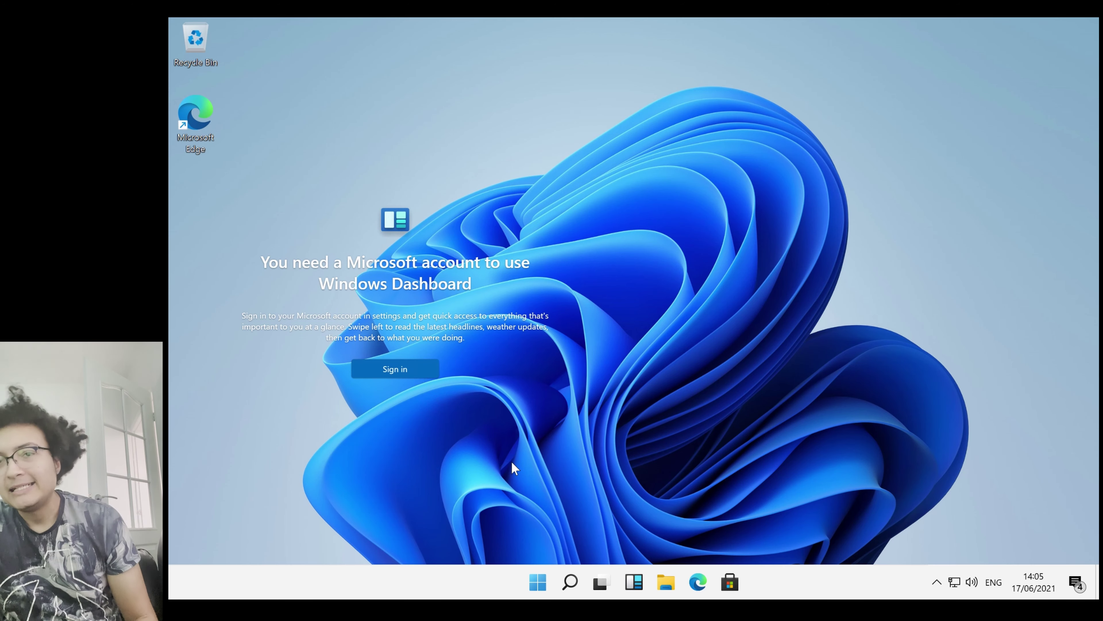
click(633, 585)
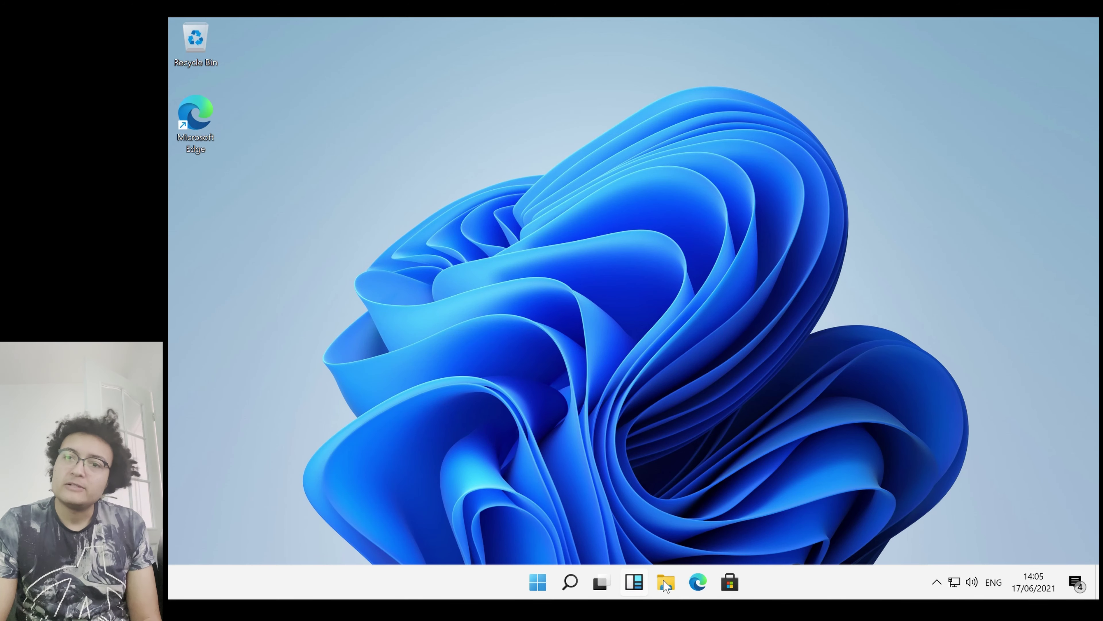
click(666, 582)
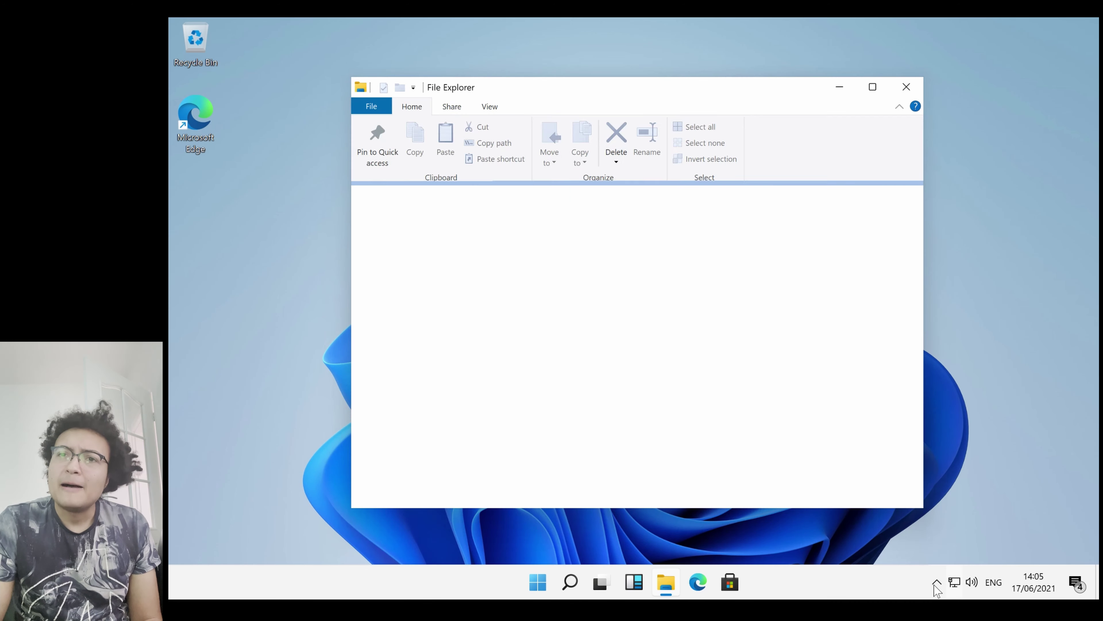
Show and hide the hidden tray icons, then close File Explorer
click(937, 582)
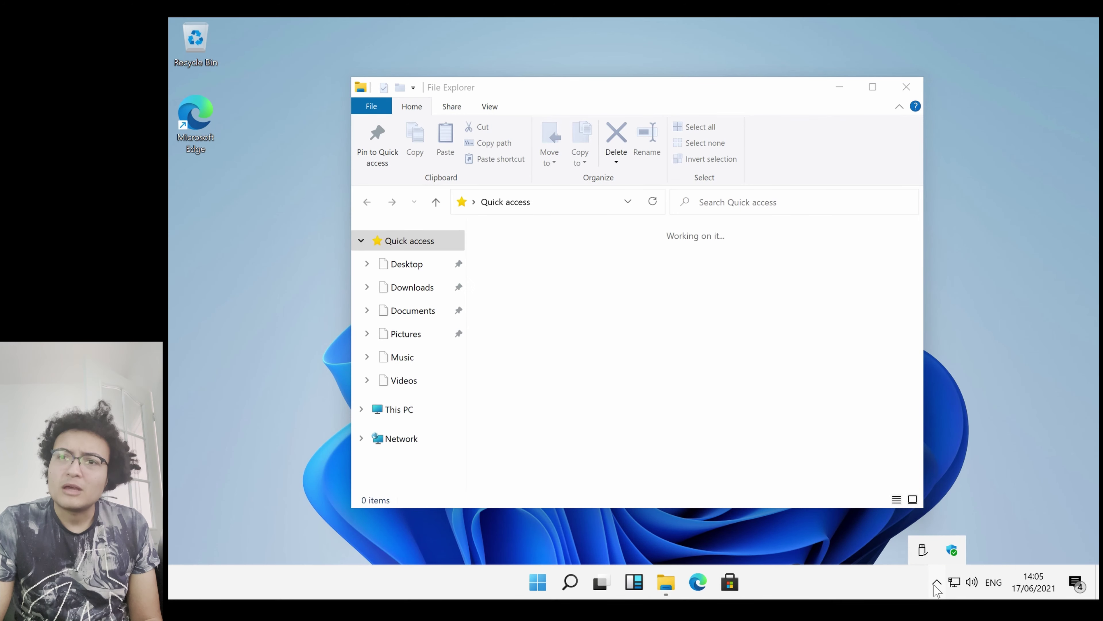
click(936, 584)
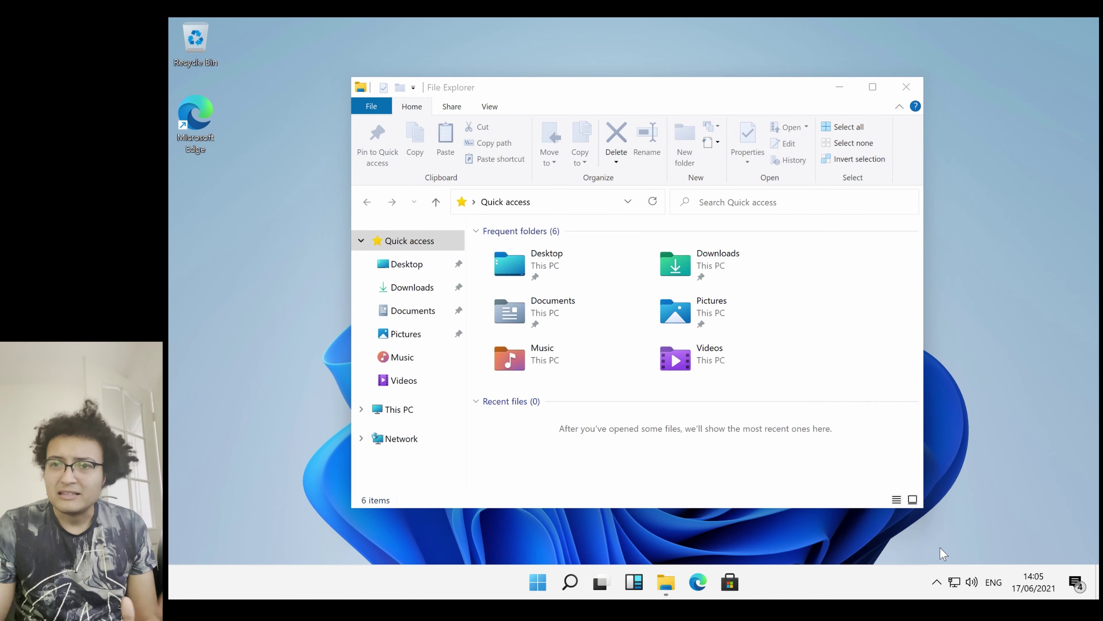
click(907, 86)
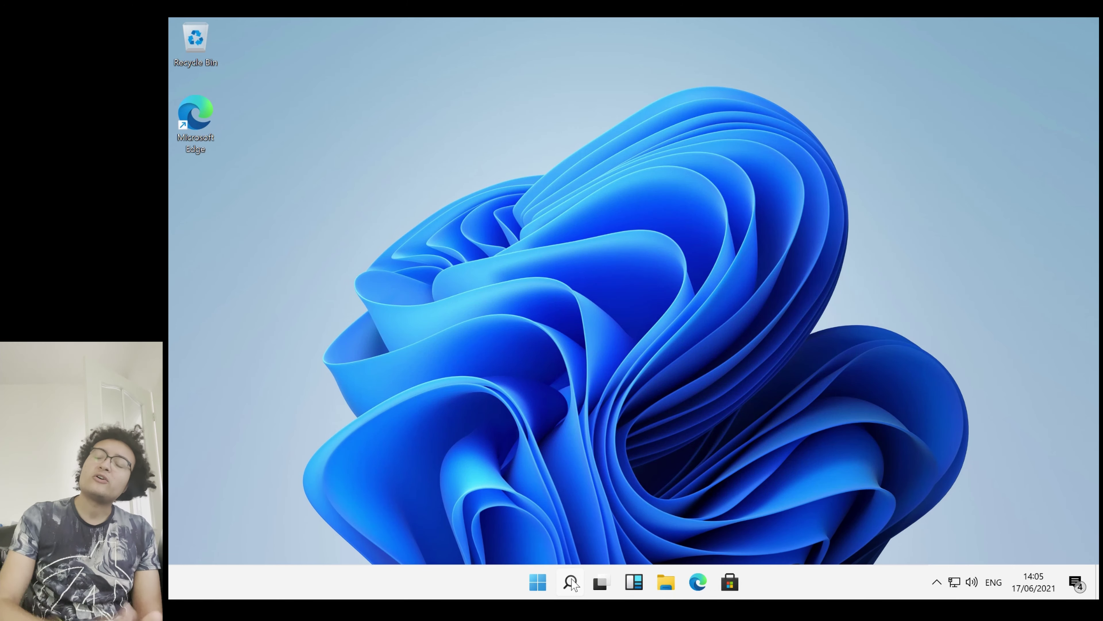
Open the Settings app from the Top apps tile in search
click(572, 581)
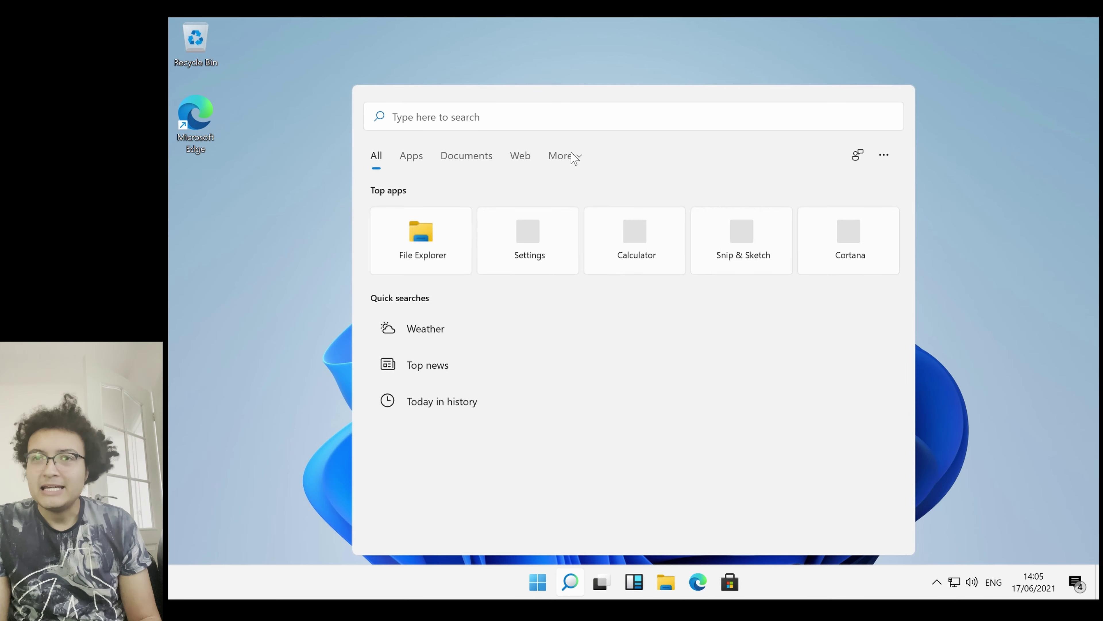
click(551, 116)
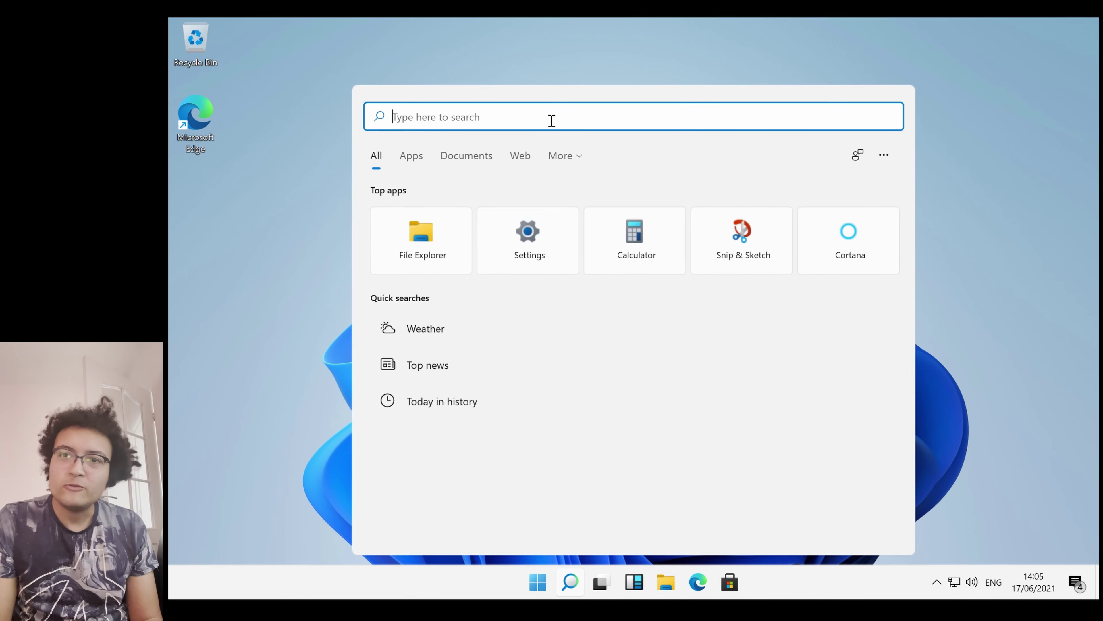
click(516, 239)
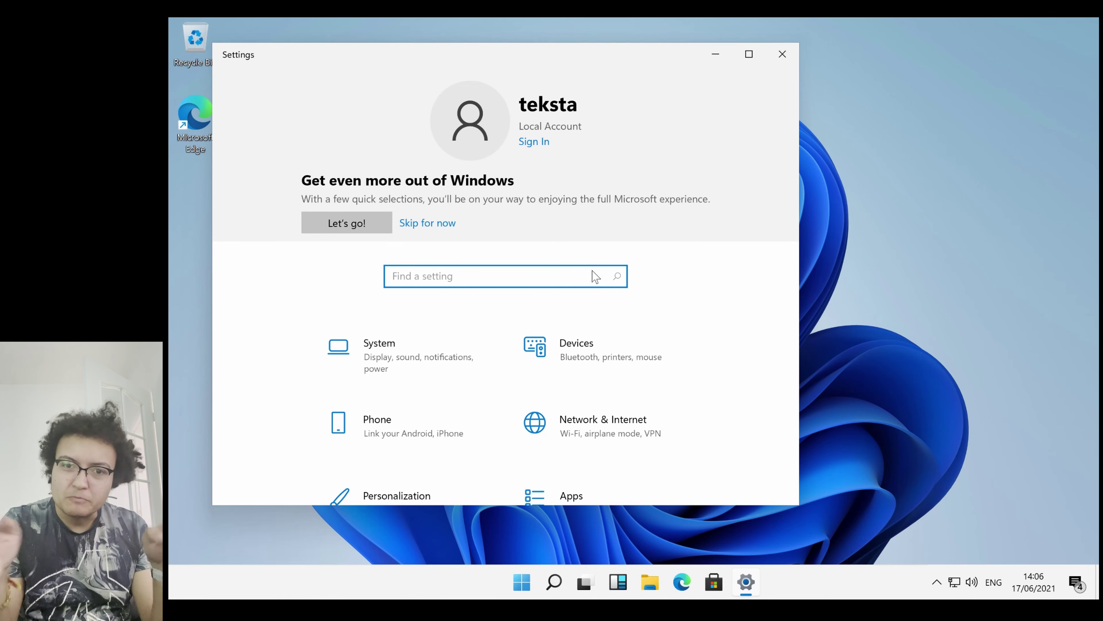
Maximize the Settings window and open the System category's Display page
click(749, 55)
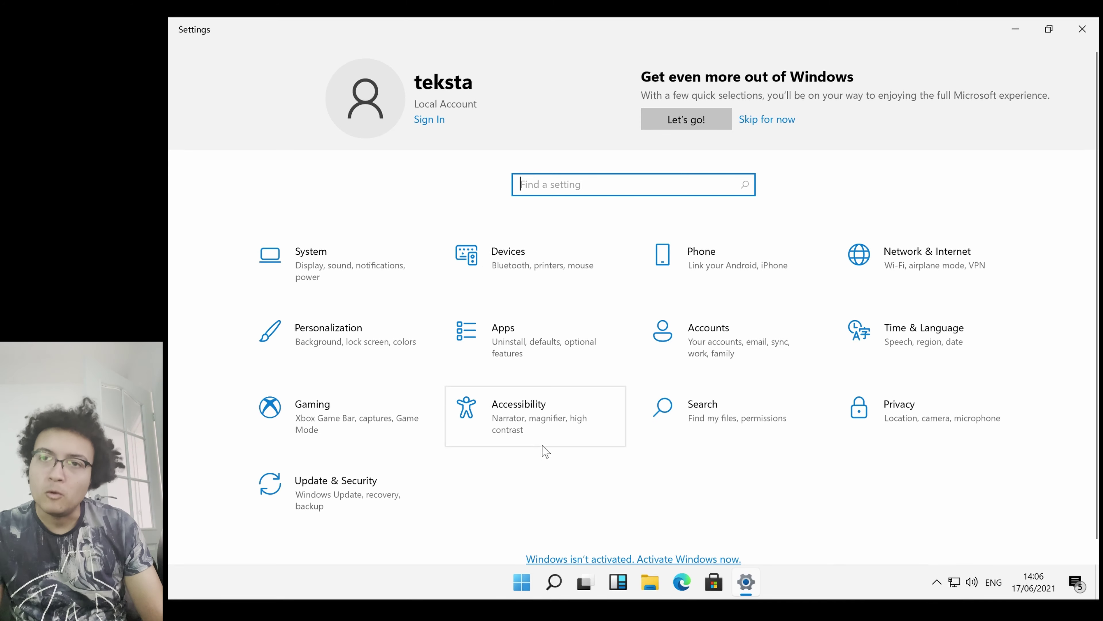
click(325, 270)
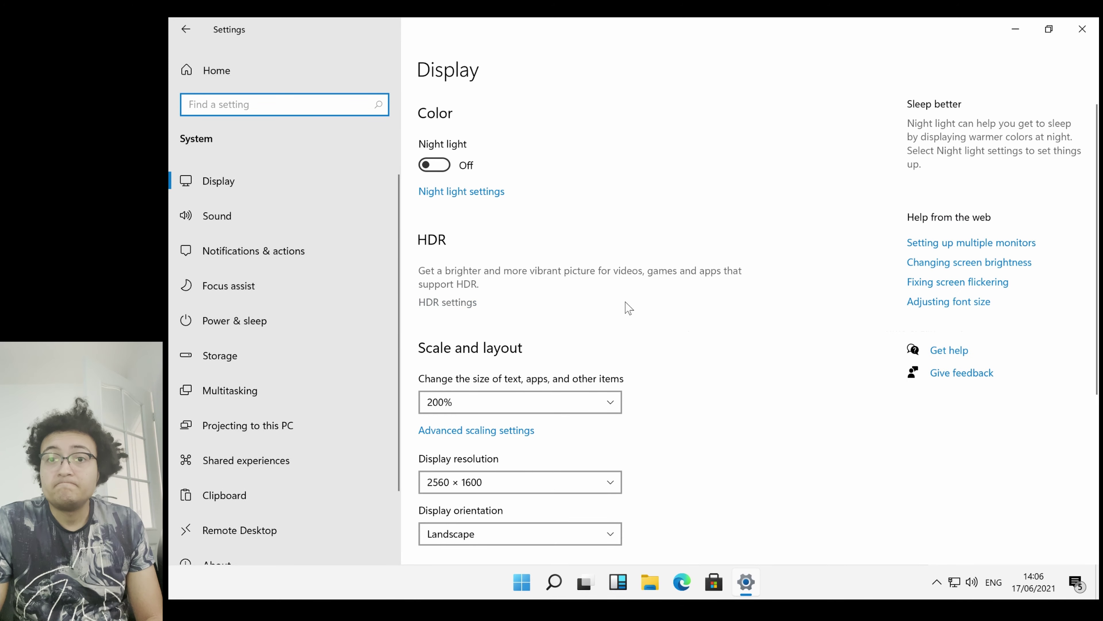
scroll(756, 311, down, 5)
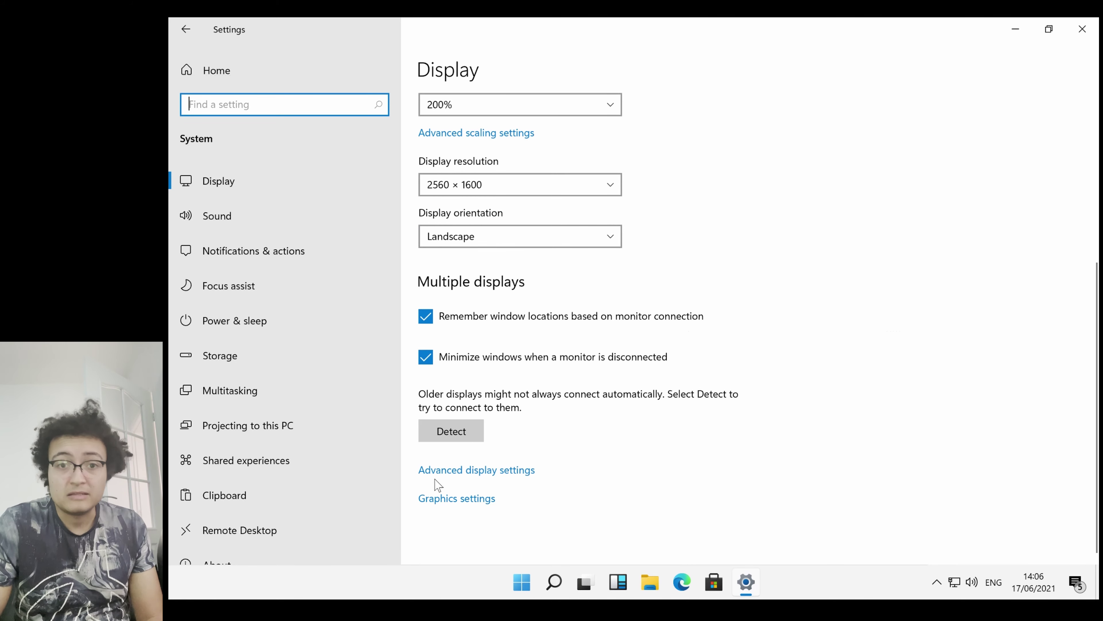
Glance at Graphics settings, then return to Display showing 200% scale and 2560 × 1600 resolution
click(433, 499)
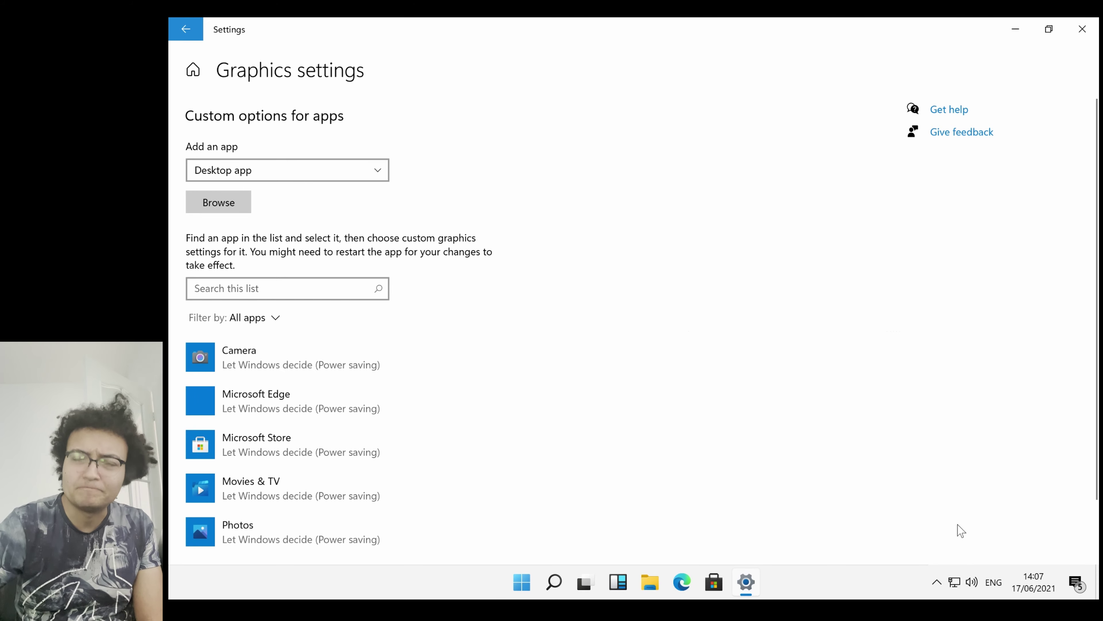
key(alt+Left)
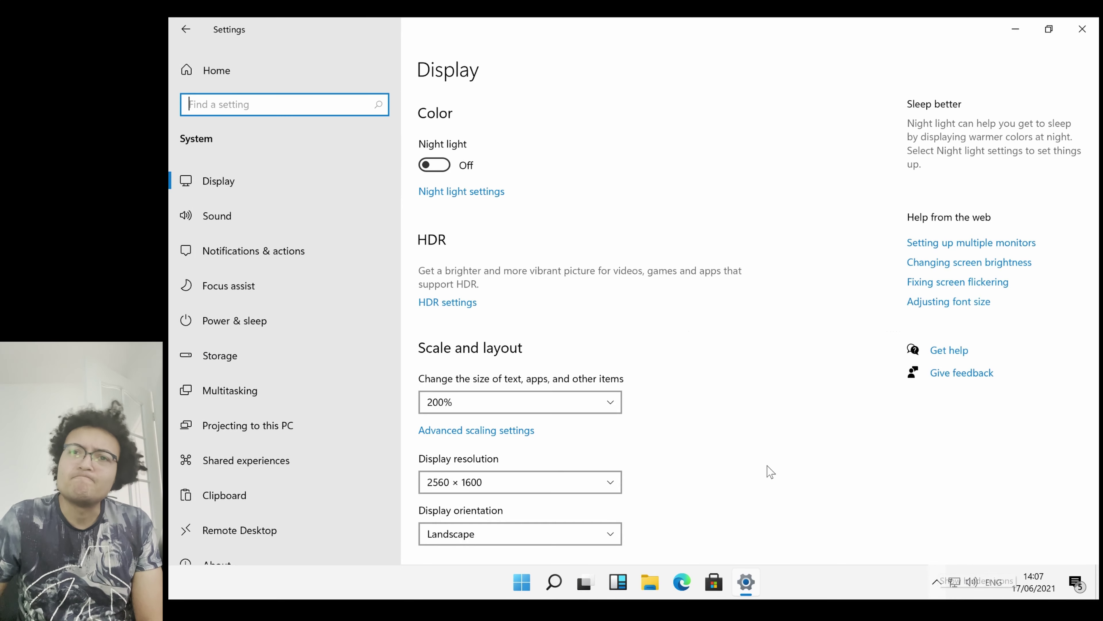
scroll(663, 413, down, 5)
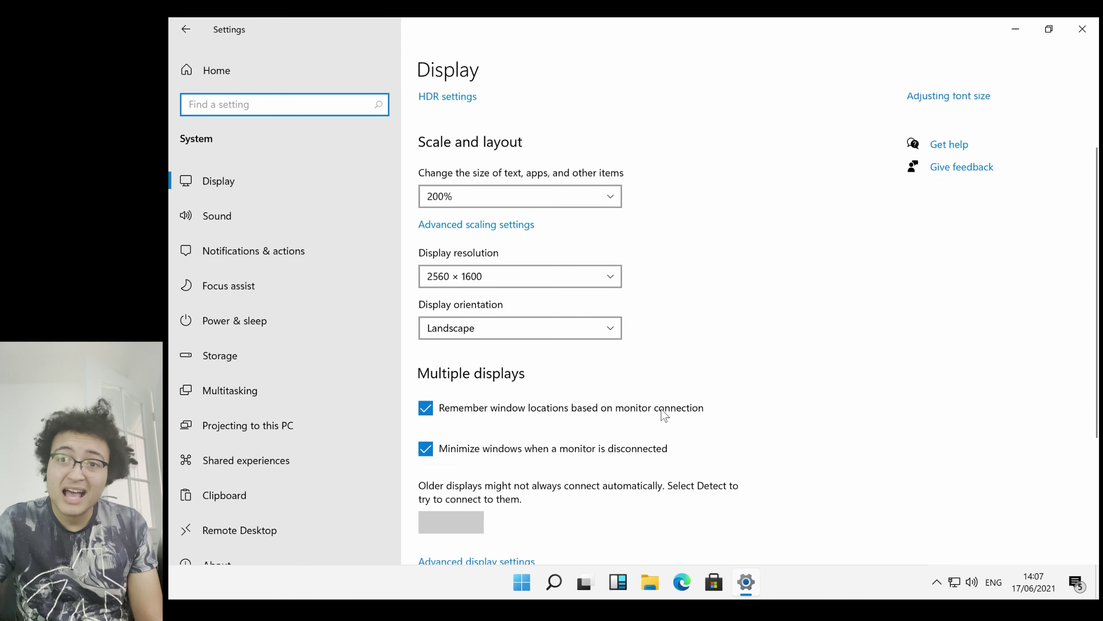
scroll(664, 415, down, 2)
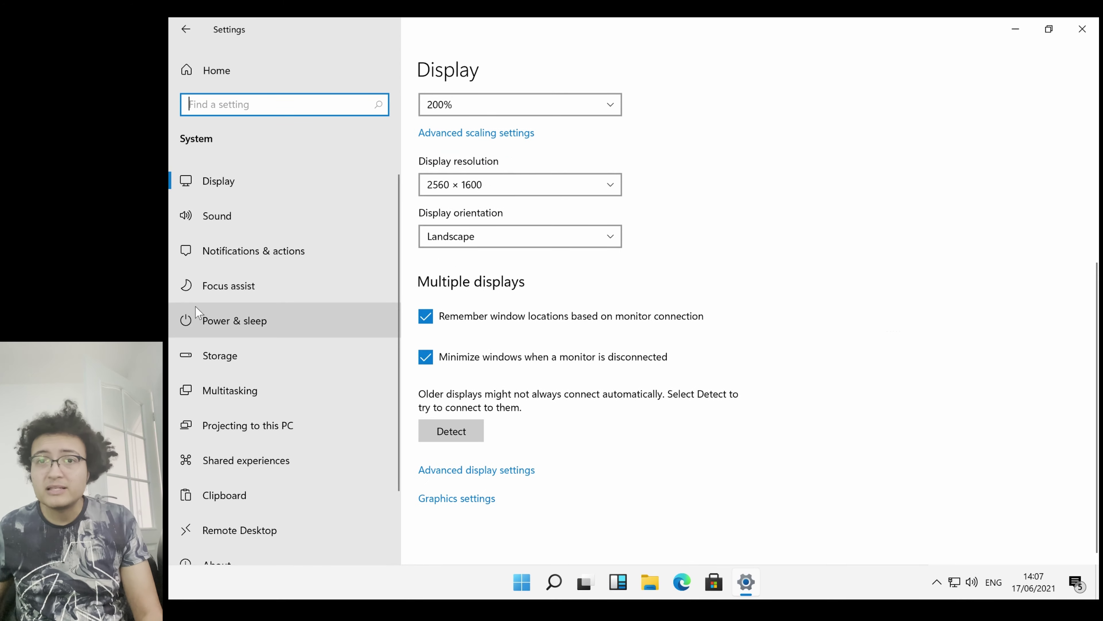
click(225, 225)
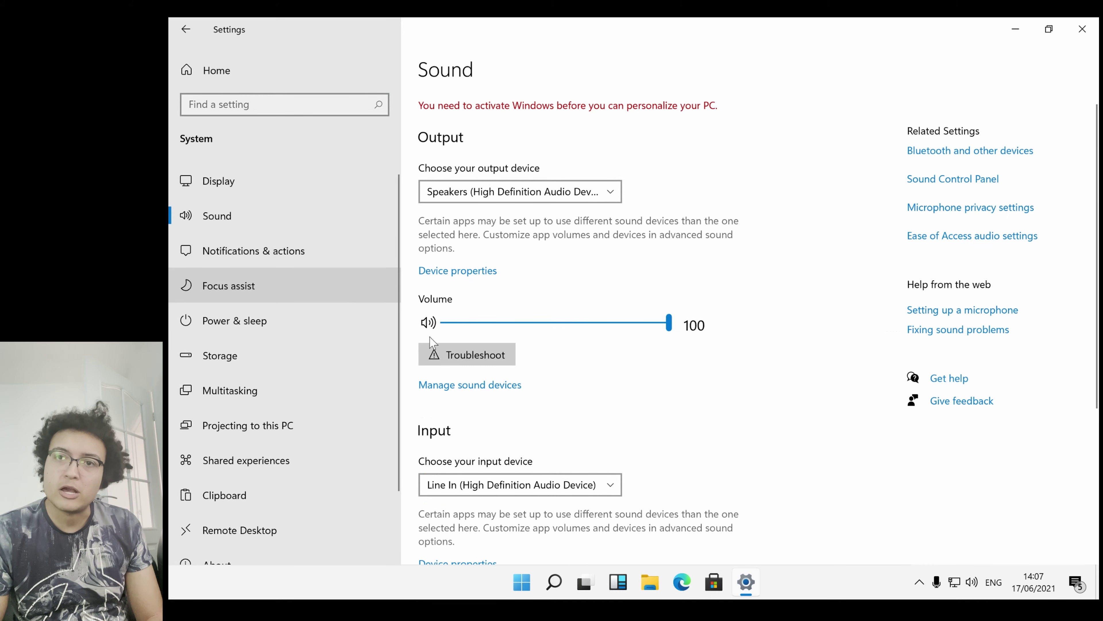
scroll(703, 433, down, 5)
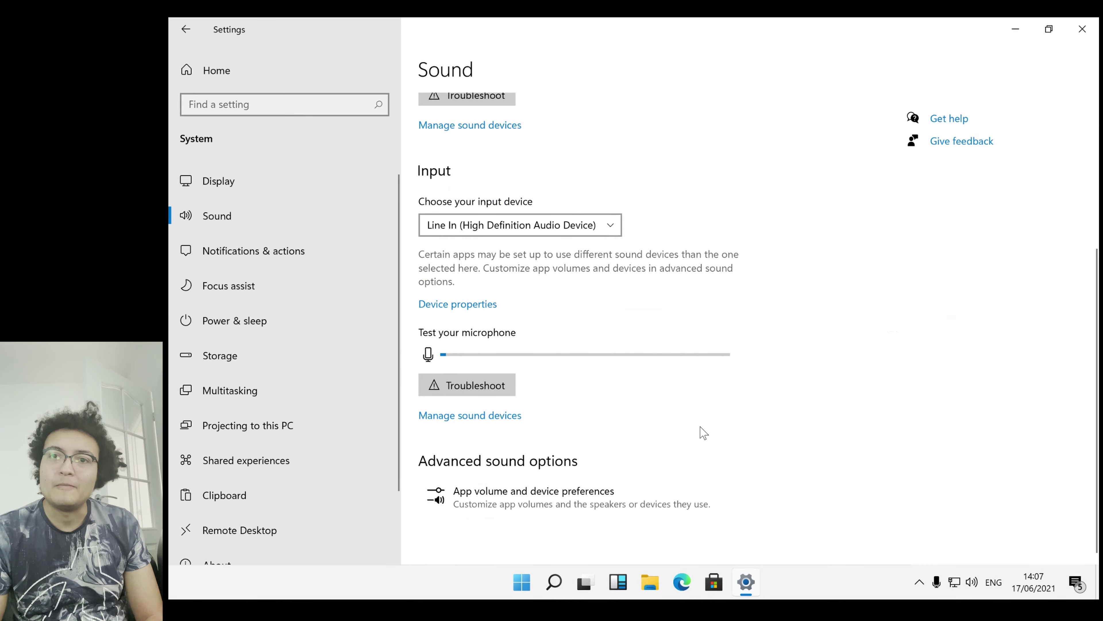
click(257, 322)
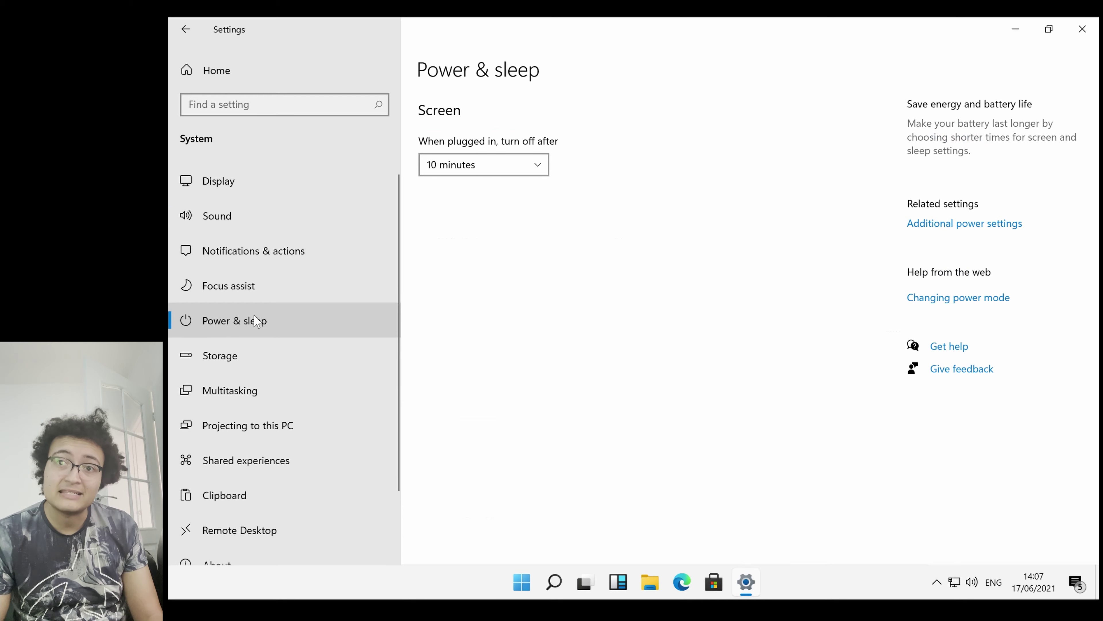
click(259, 362)
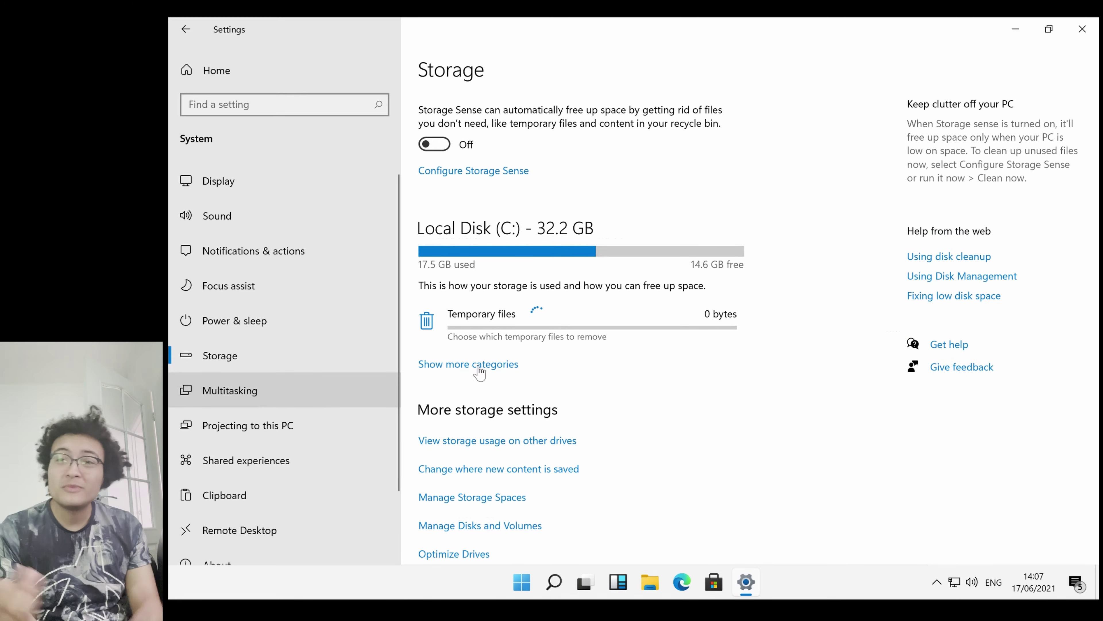
scroll(574, 444, down, 2)
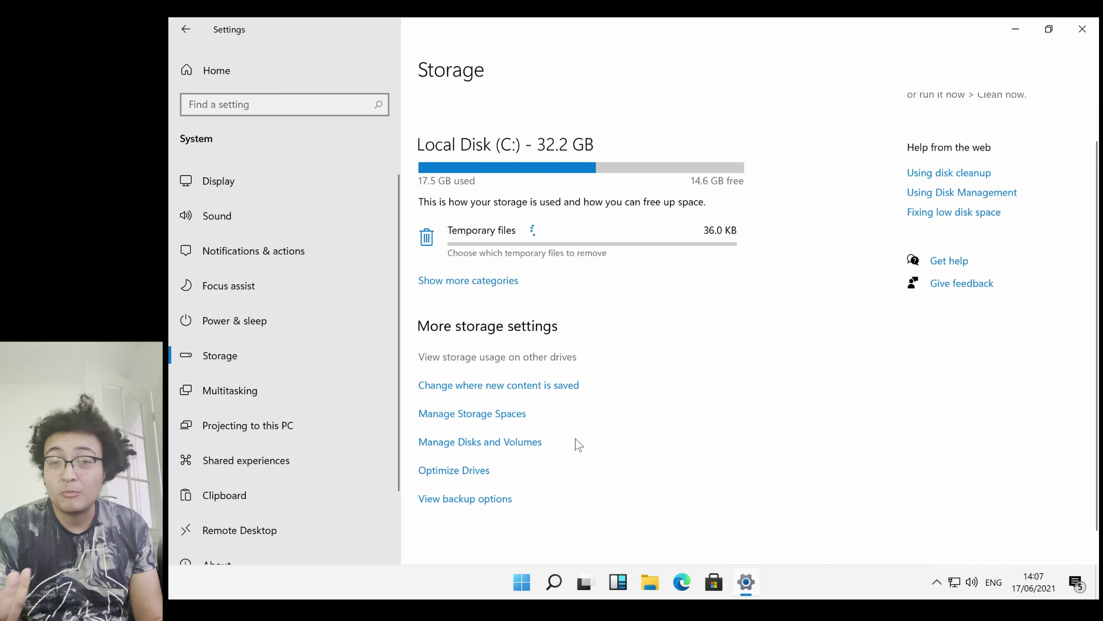
scroll(239, 444, down, 2)
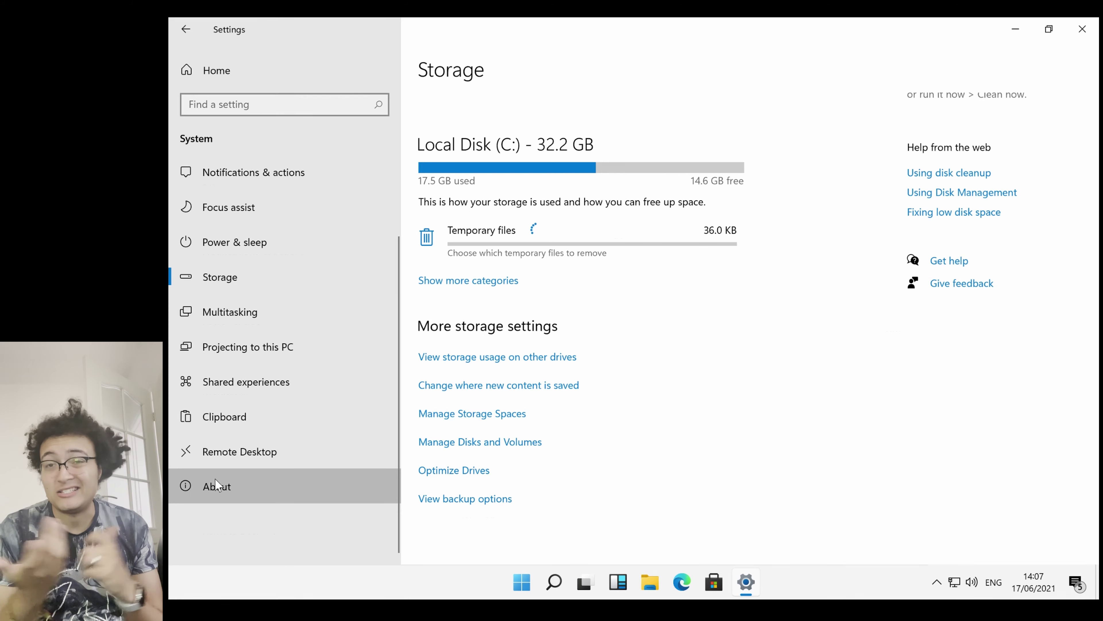
Browse About, then Update & Security's Delivery Optimization, Recovery and For developers pages
click(216, 484)
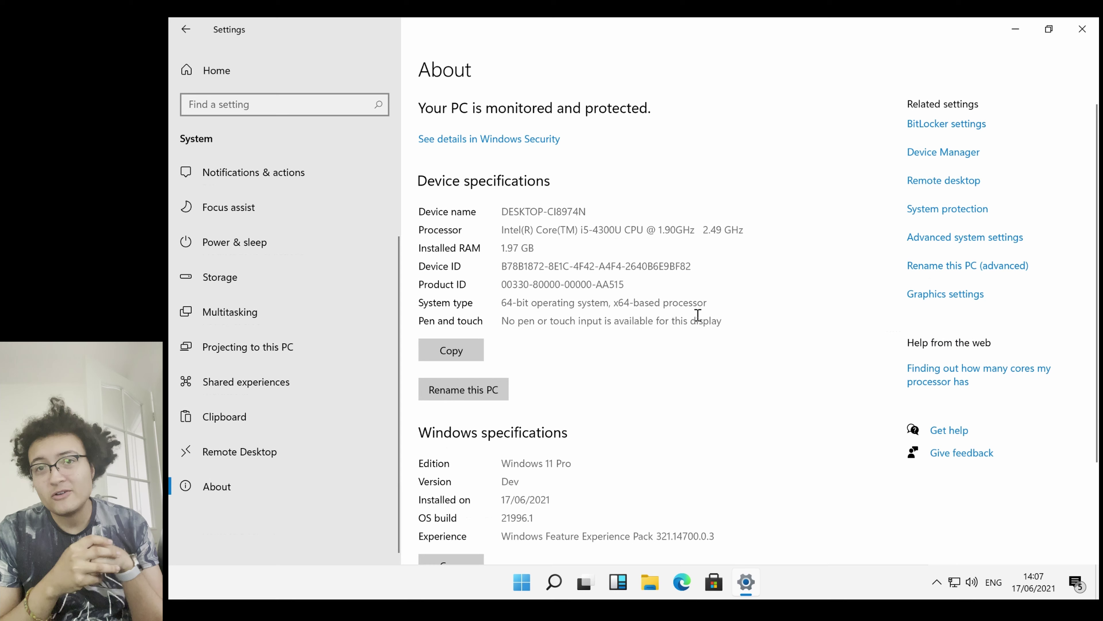
scroll(728, 350, down, 3)
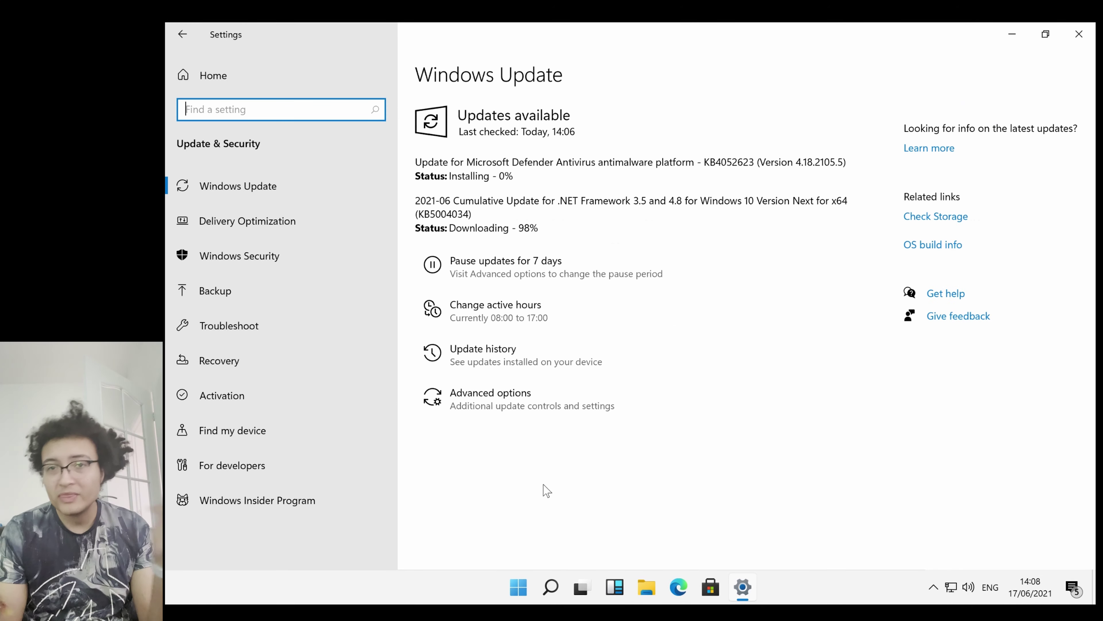
click(268, 222)
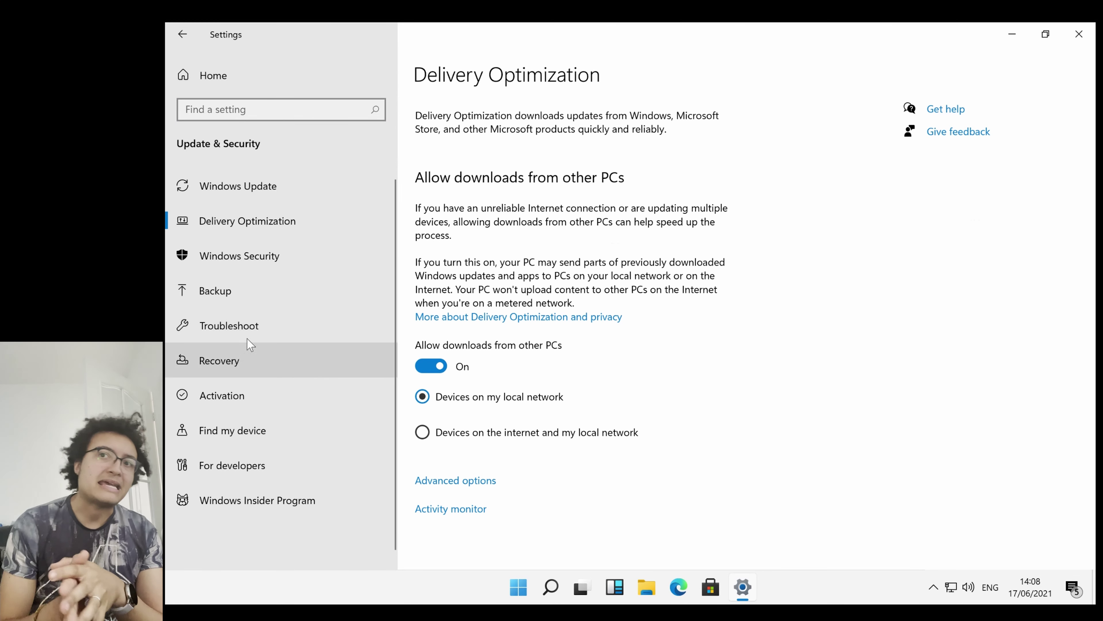
click(250, 360)
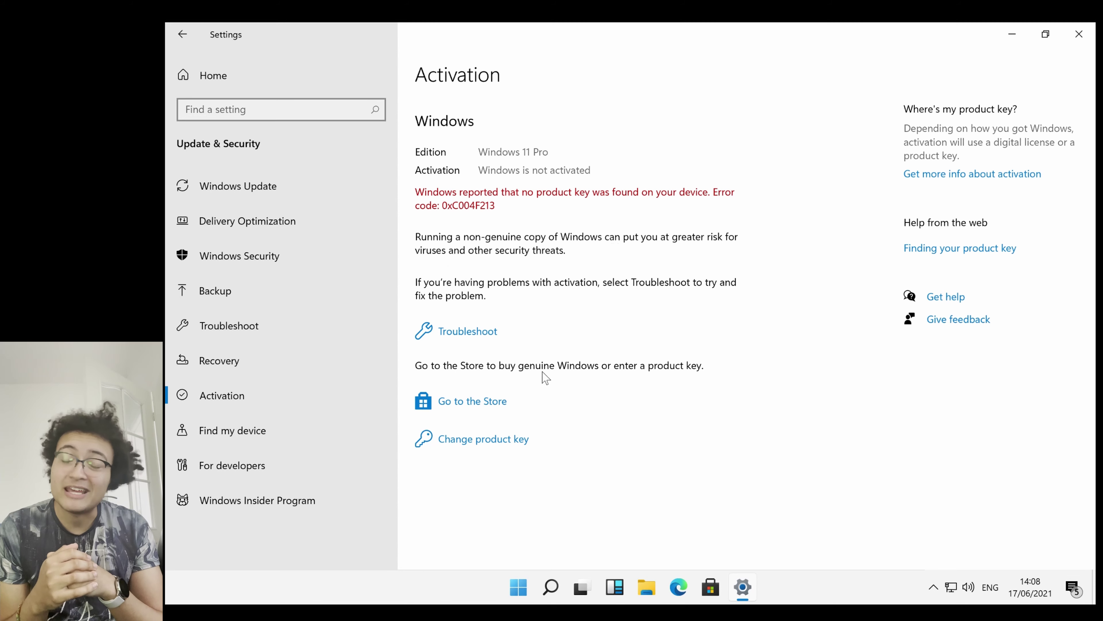
click(274, 478)
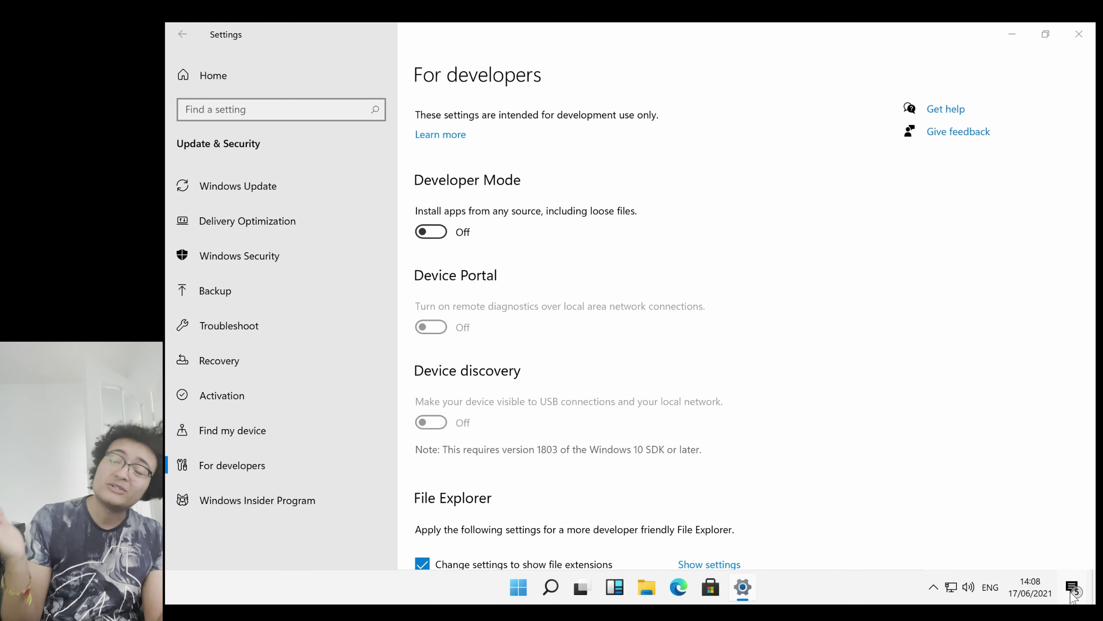
View Action Center notifications, expand and collapse quick actions, then close it and go back in Settings
click(1072, 589)
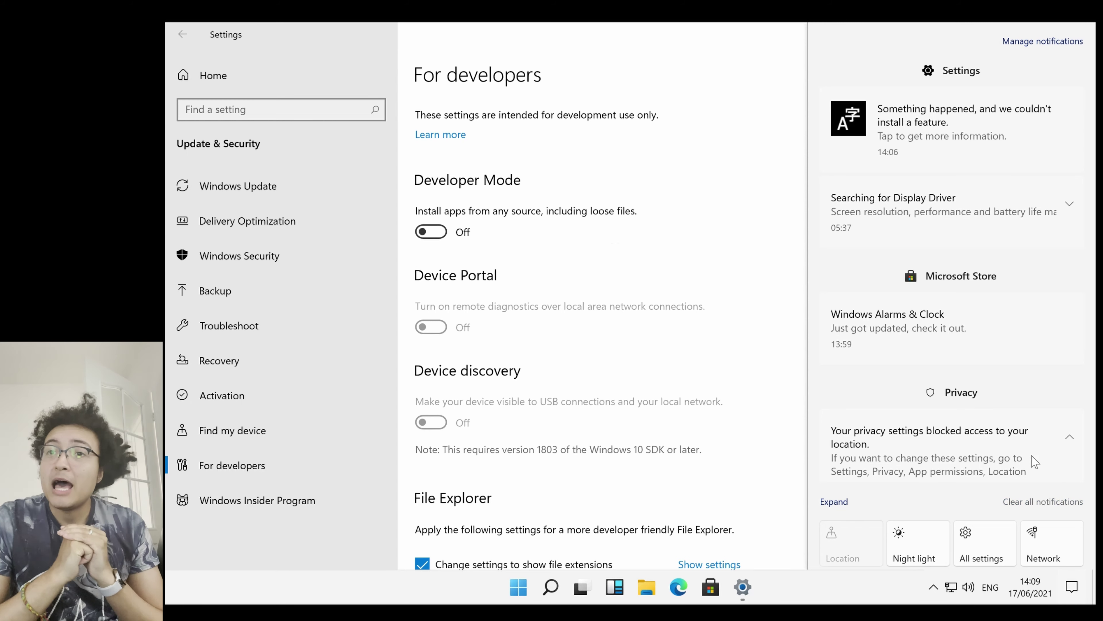
scroll(1011, 411, down, 3)
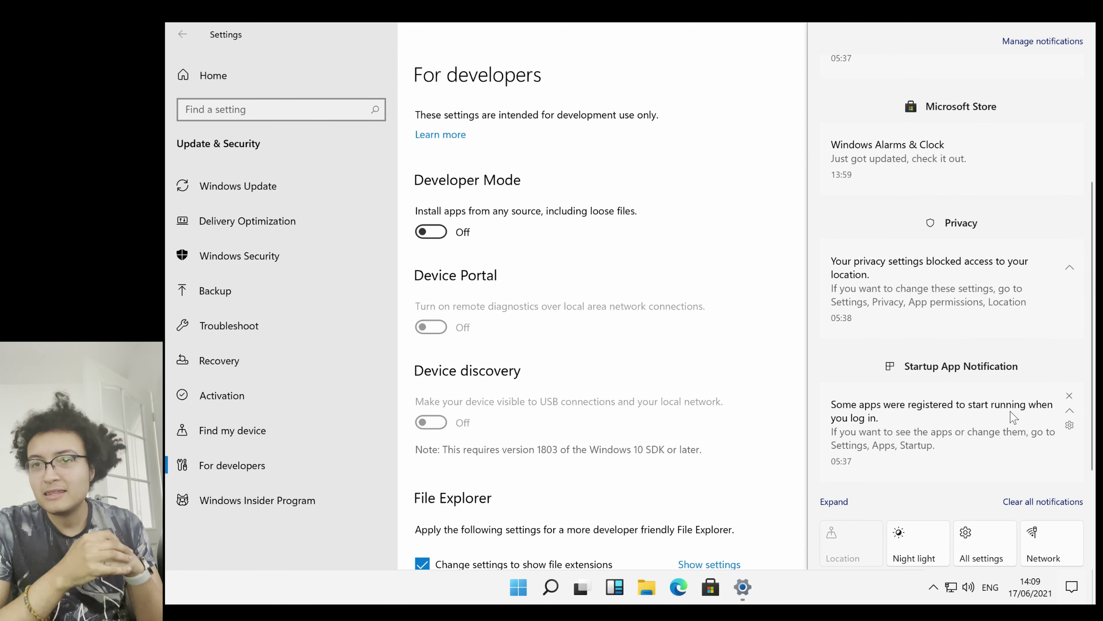
click(831, 499)
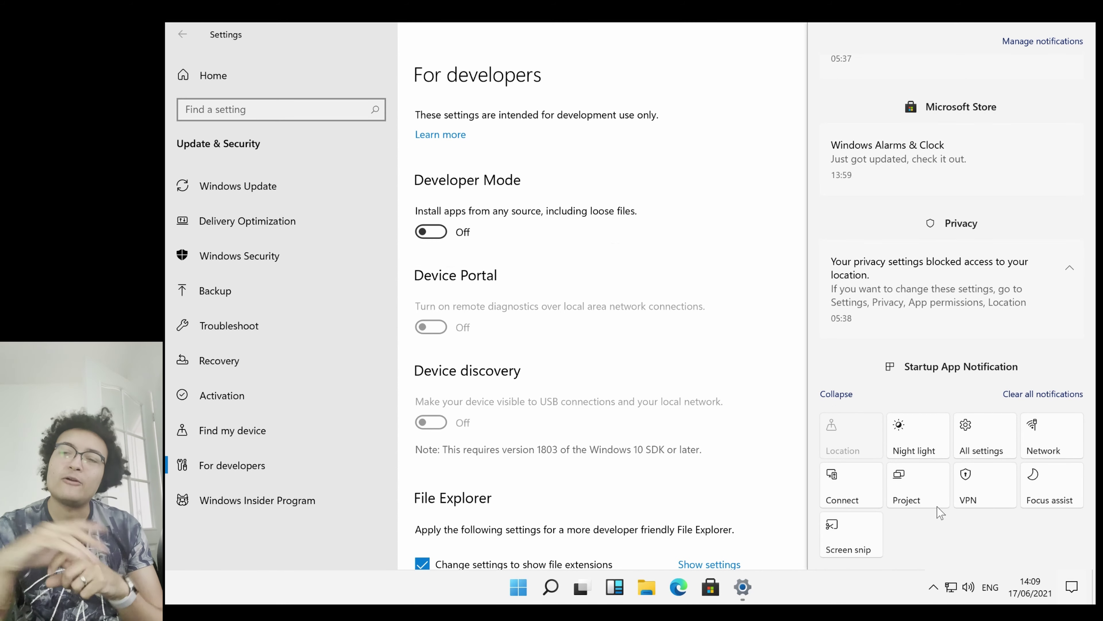
click(837, 393)
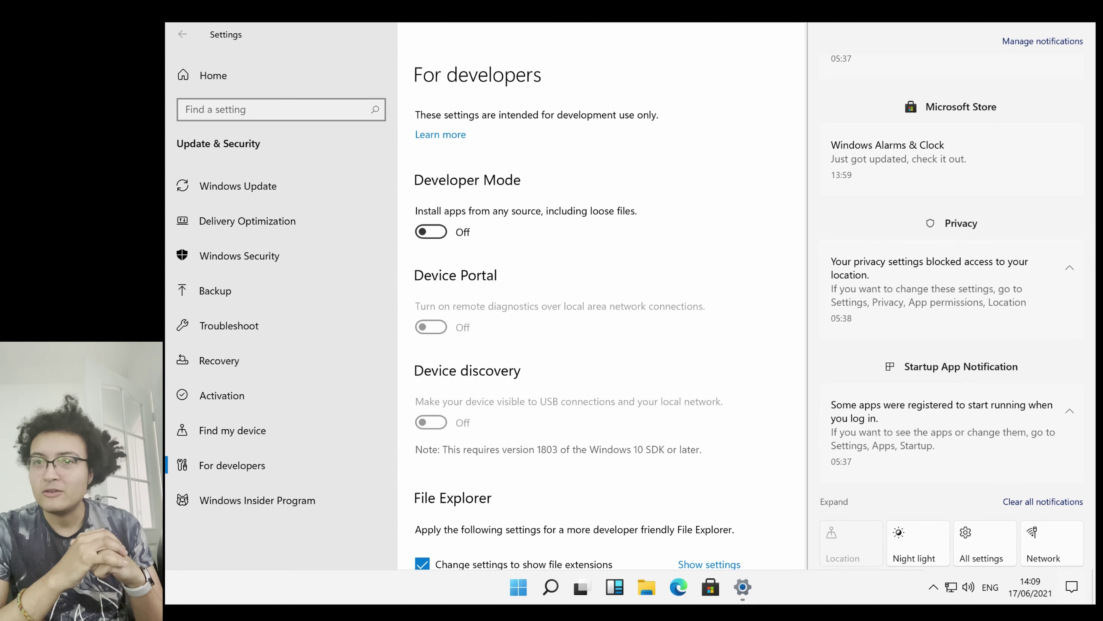
click(204, 76)
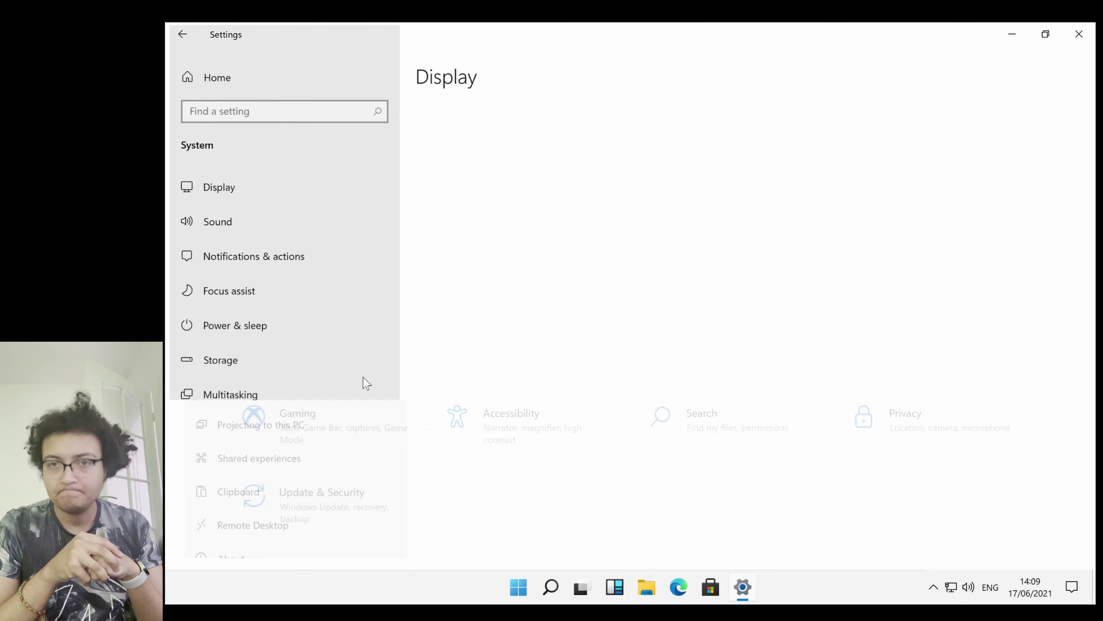
Leave Settings, then view the desktop context menu's New and Sort by submenus and dismiss it
click(198, 83)
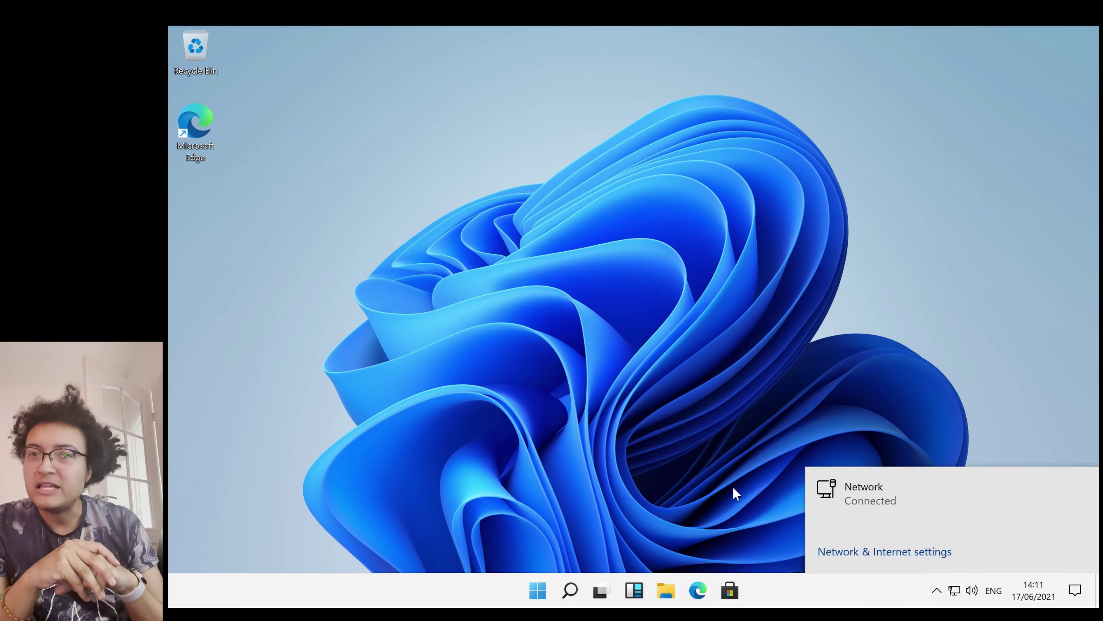
click(737, 495)
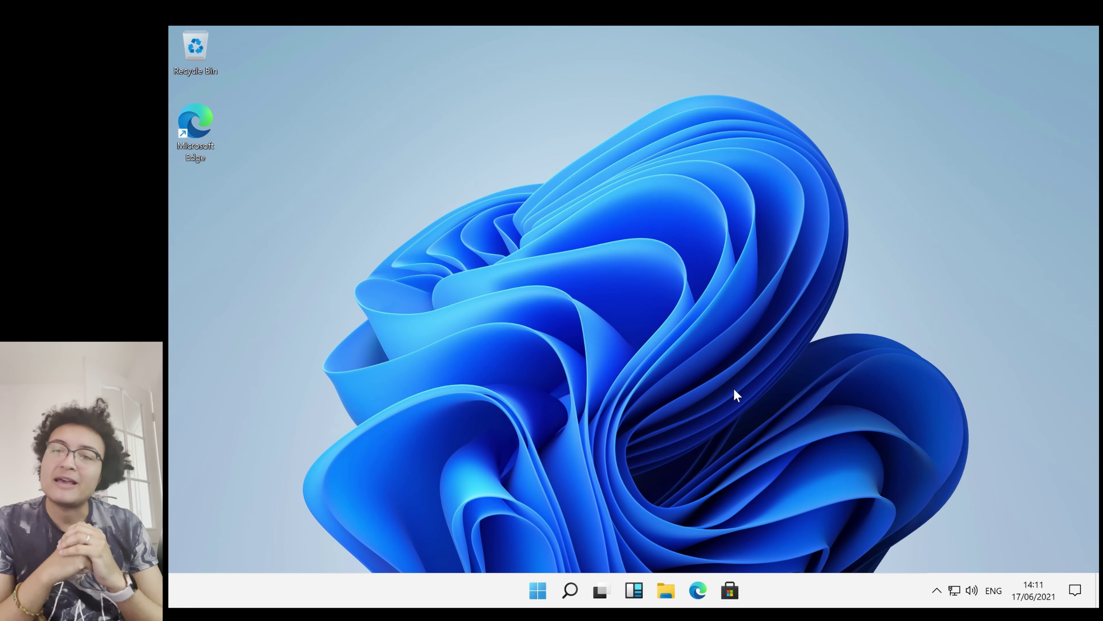
right_click(734, 395)
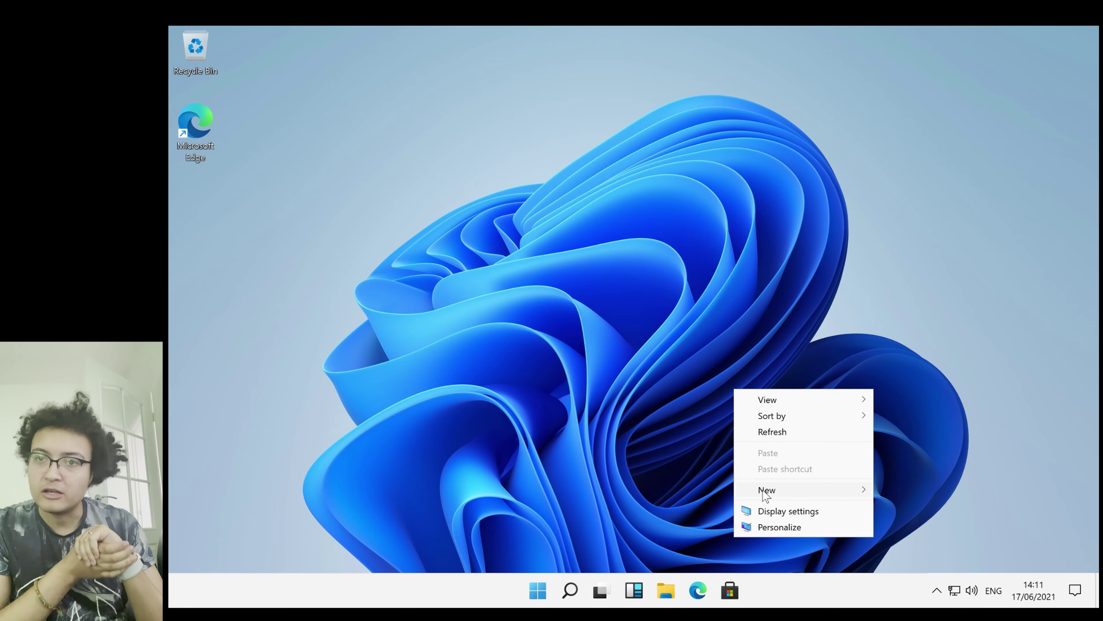
mouse_move(766, 495)
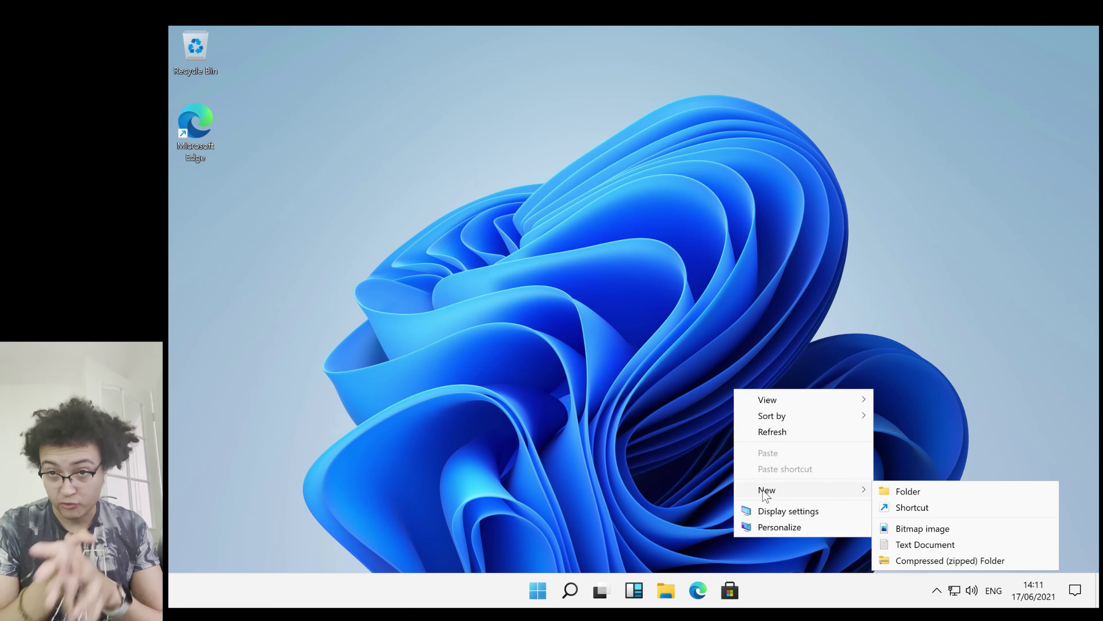
mouse_move(774, 420)
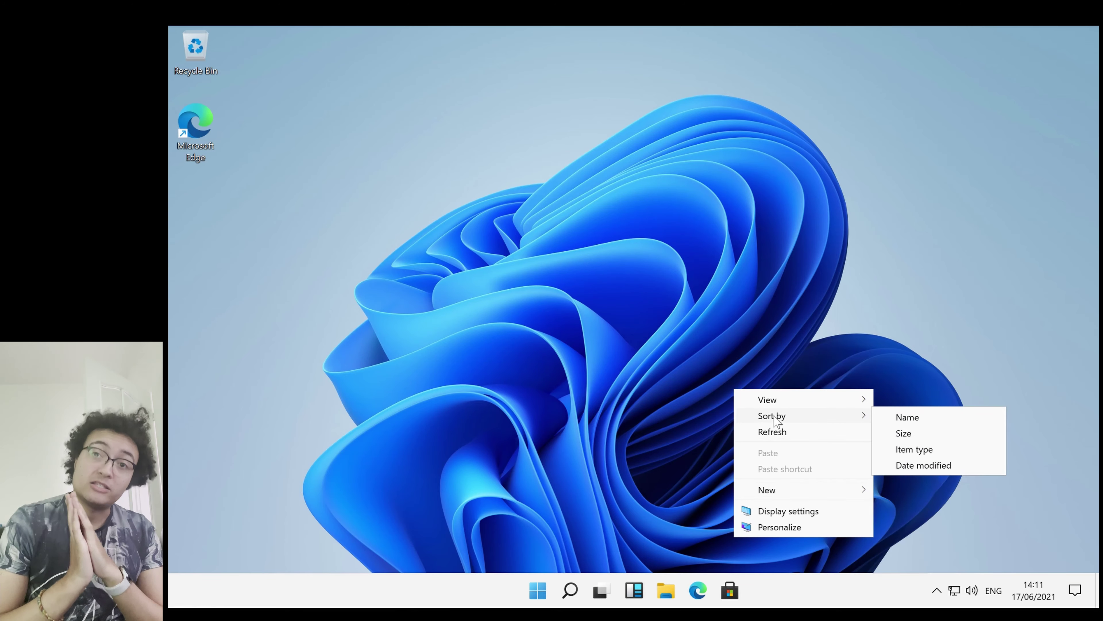
click(712, 494)
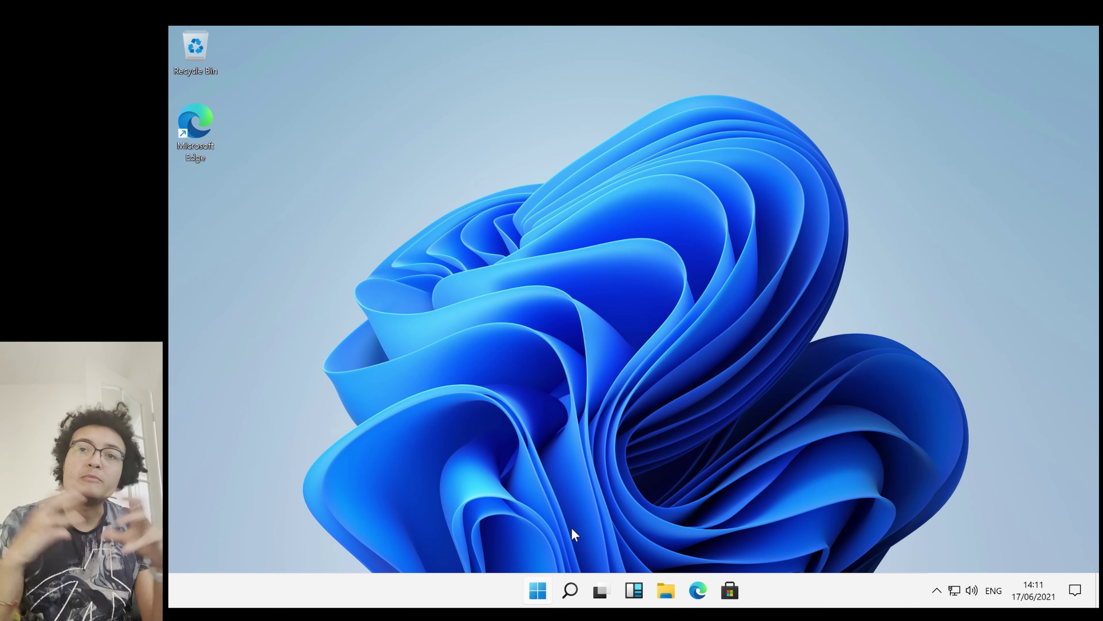
Choose Shut down from the Start menu's power options
click(538, 591)
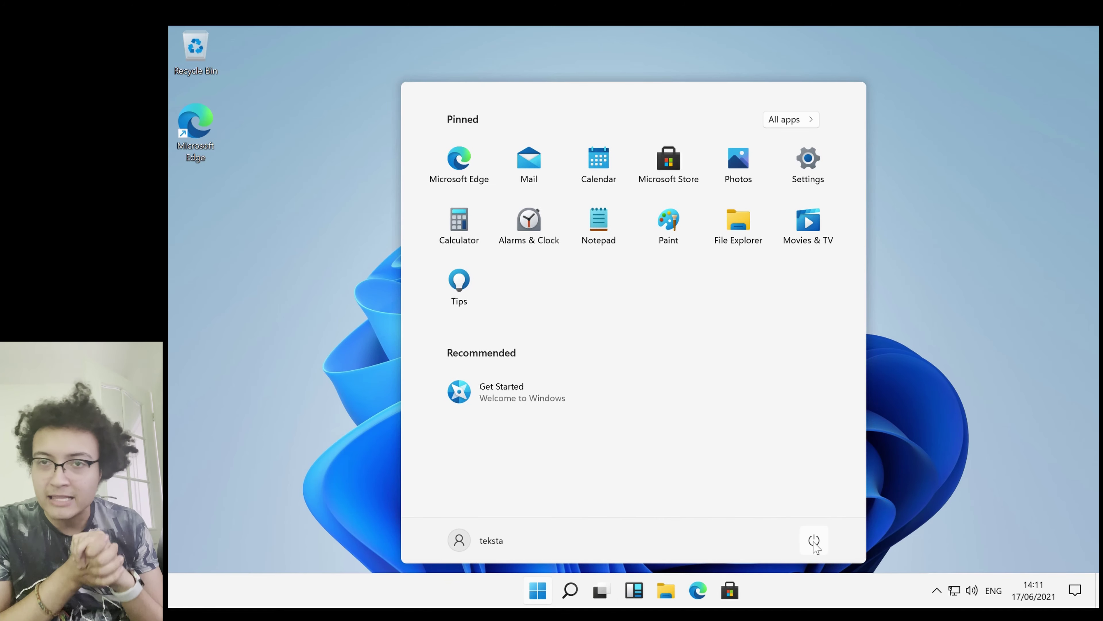
click(814, 541)
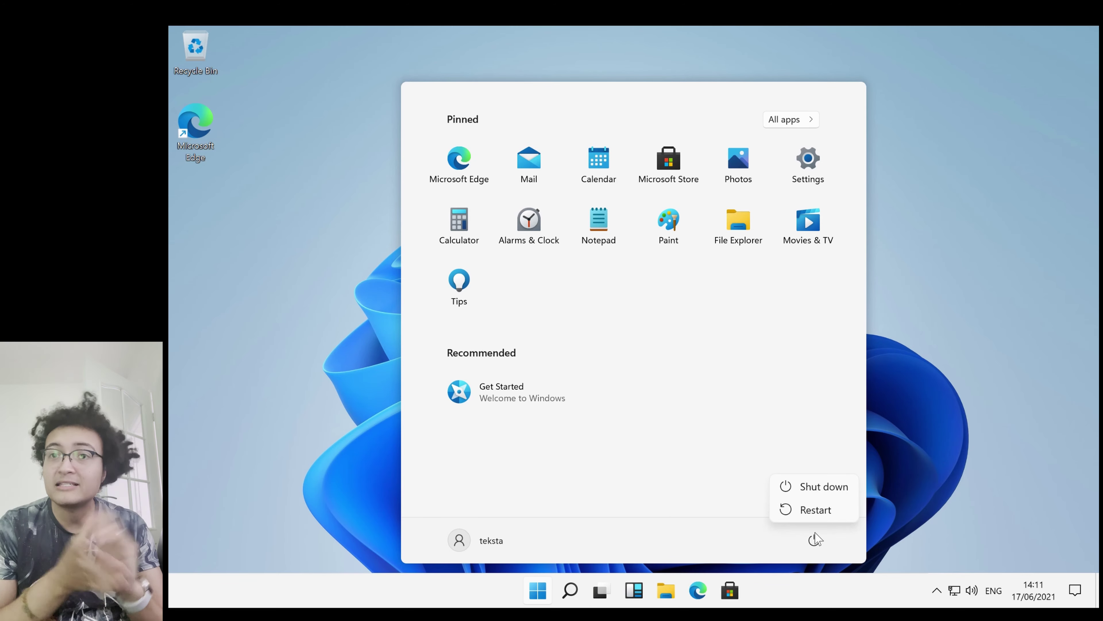
click(823, 489)
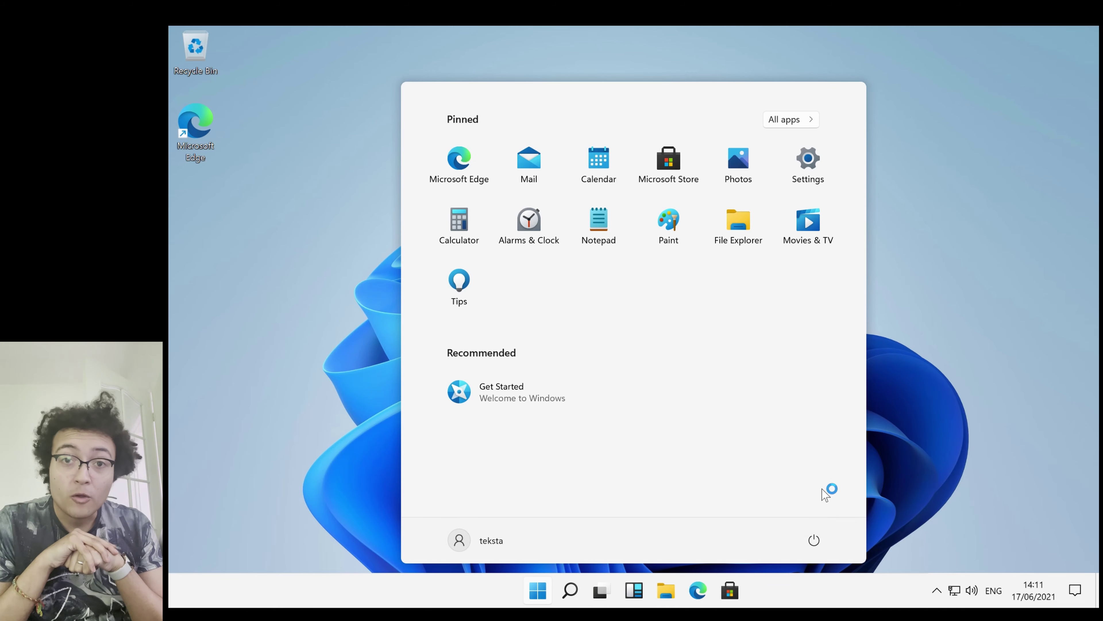